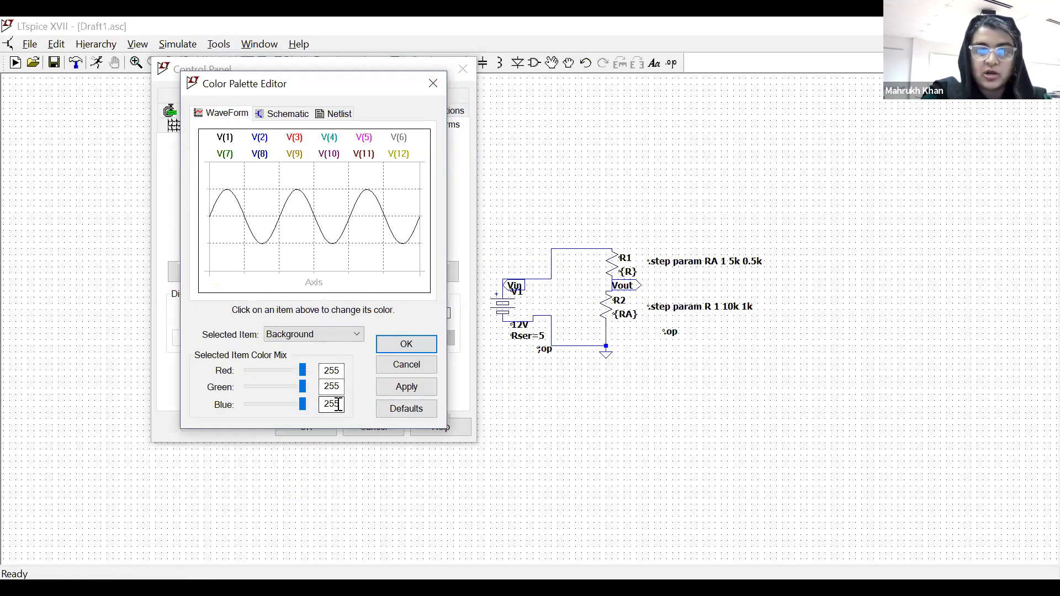
Accept the waveform color palette settings and close the control panel.
{"action": "left_click", "coordinate": [407, 346]}
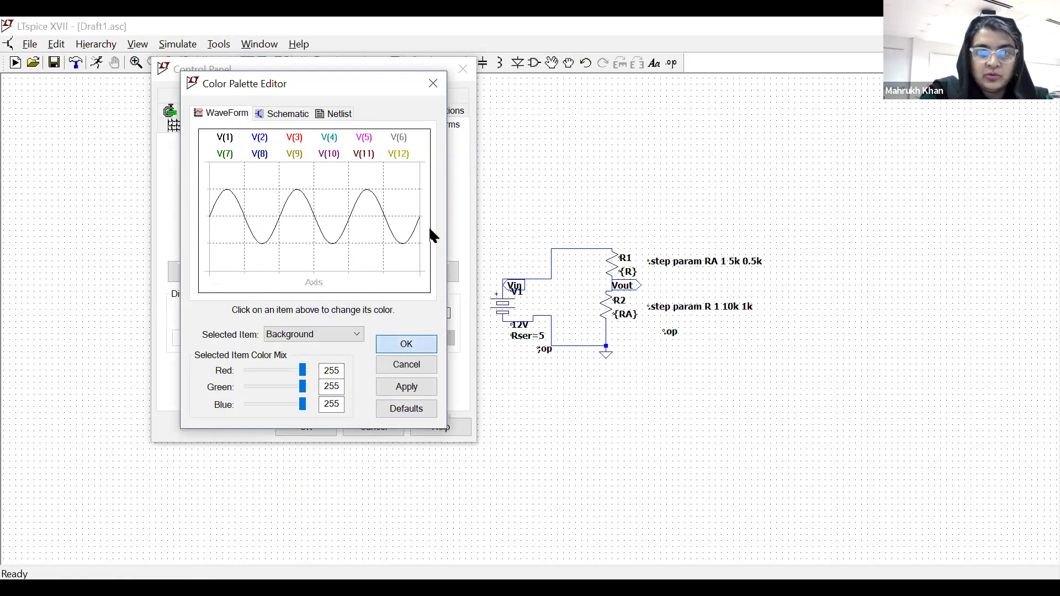
{"action": "left_click", "coordinate": [463, 70]}
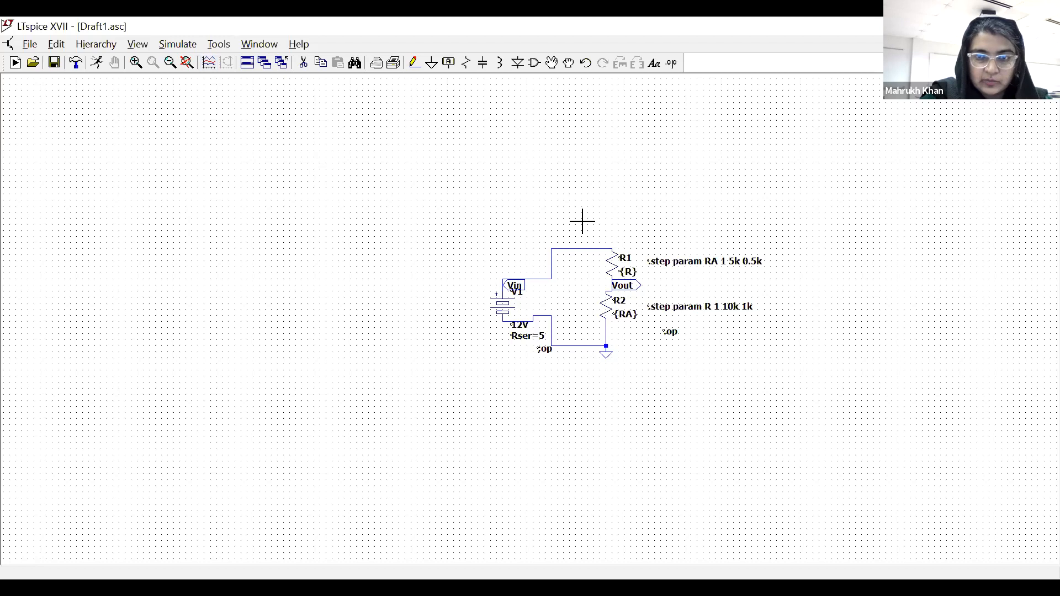
Set resistor R1's resistance to 1k and clear its tolerance and power rating.
{"action": "right_click", "coordinate": [622, 273]}
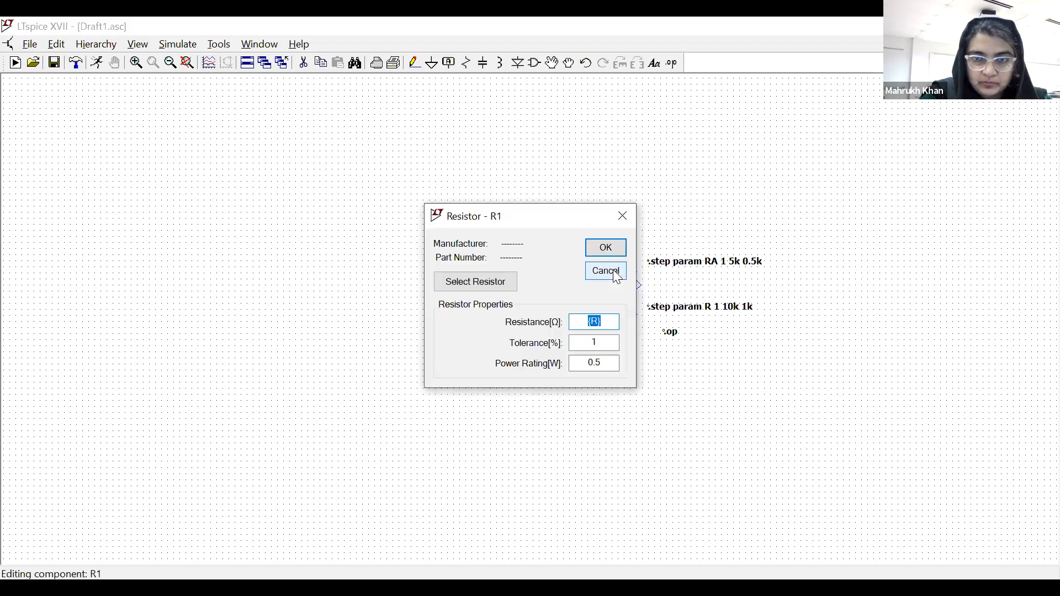
{"action": "type", "text": "1k"}
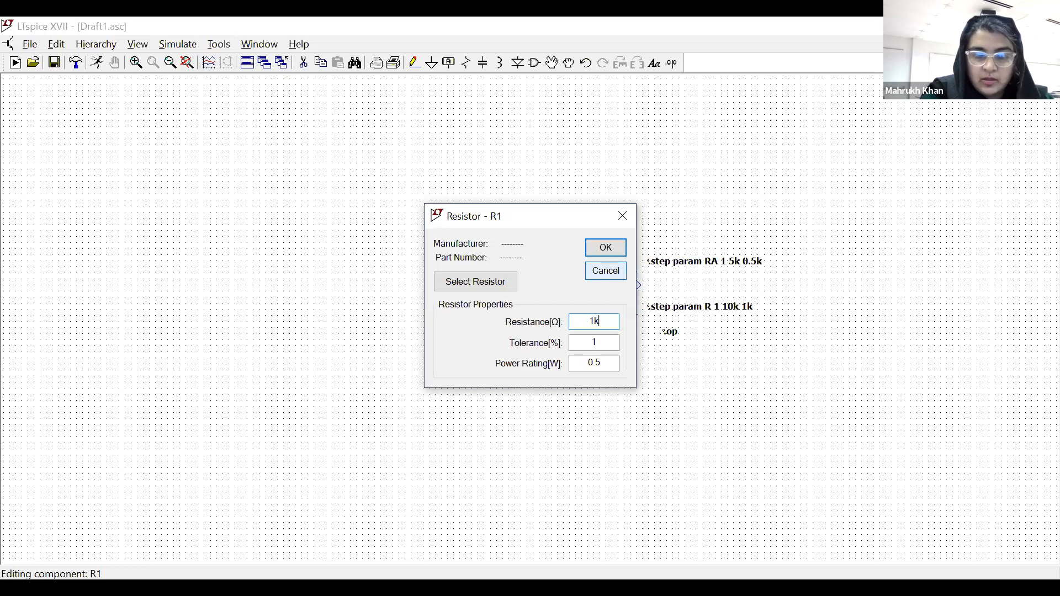
{"action": "left_click", "coordinate": [606, 248]}
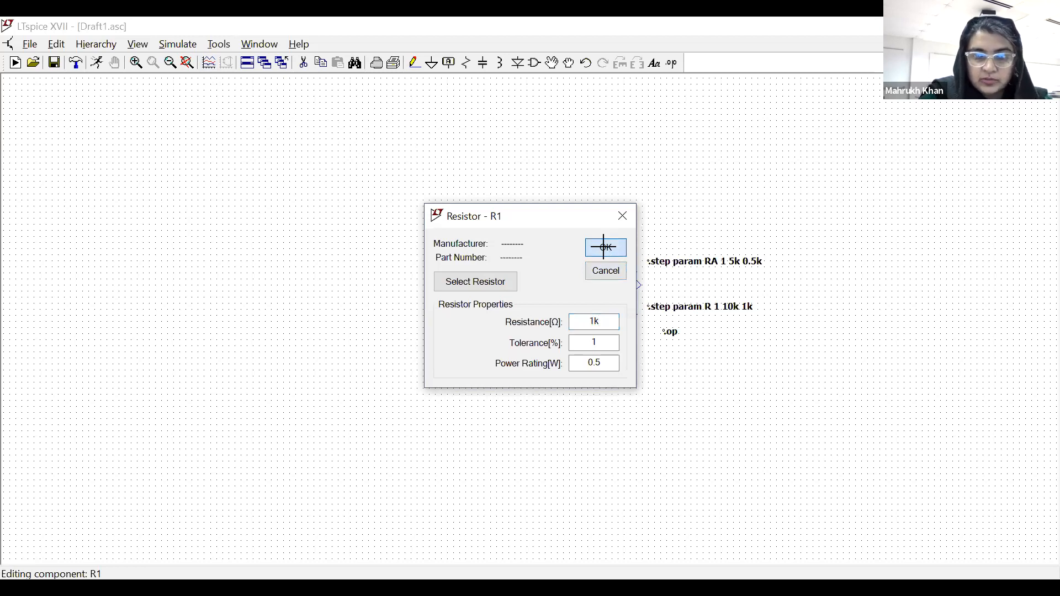
{"action": "right_click", "coordinate": [621, 267]}
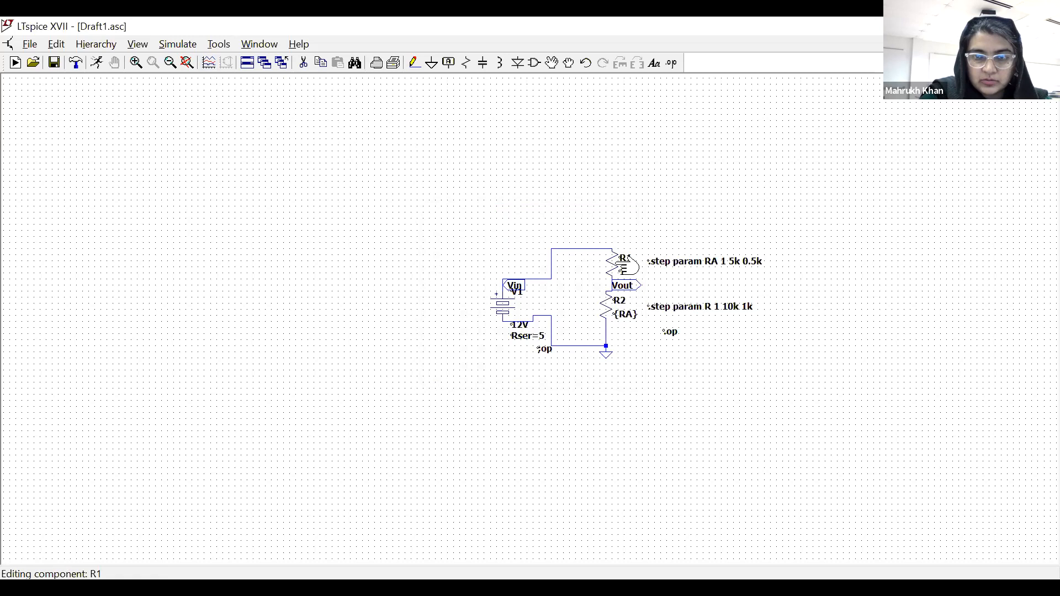
{"action": "left_click", "coordinate": [601, 337]}
{"action": "key", "text": "BackSpace"}
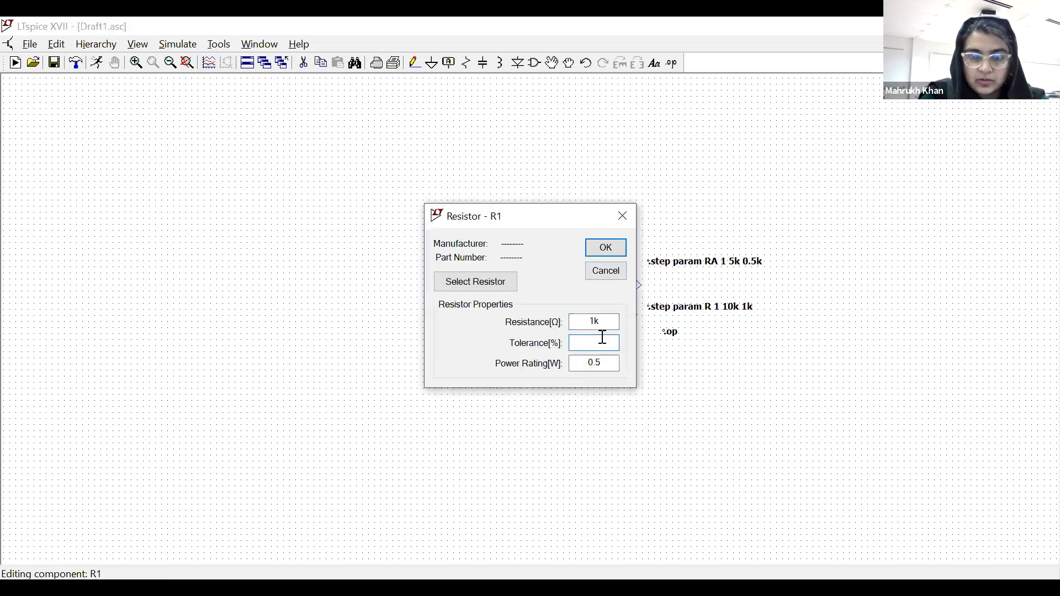
{"action": "double_click", "coordinate": [571, 359]}
{"action": "key", "text": "BackSpace"}
{"action": "left_click", "coordinate": [611, 248]}
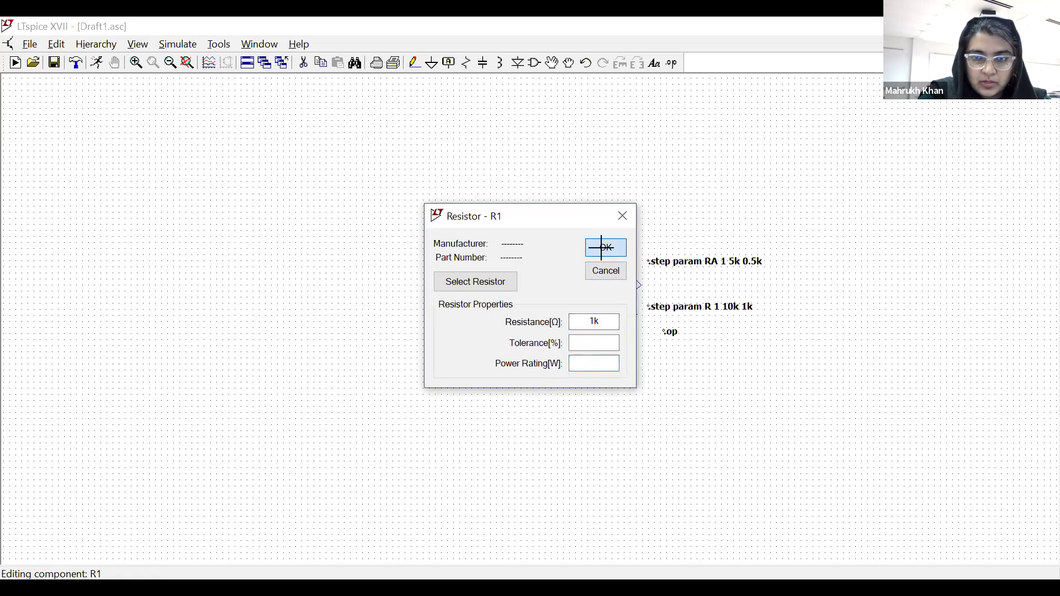
Set resistor R2's resistance to 1k.
{"action": "right_click", "coordinate": [618, 313]}
{"action": "key", "text": "BackSpace"}
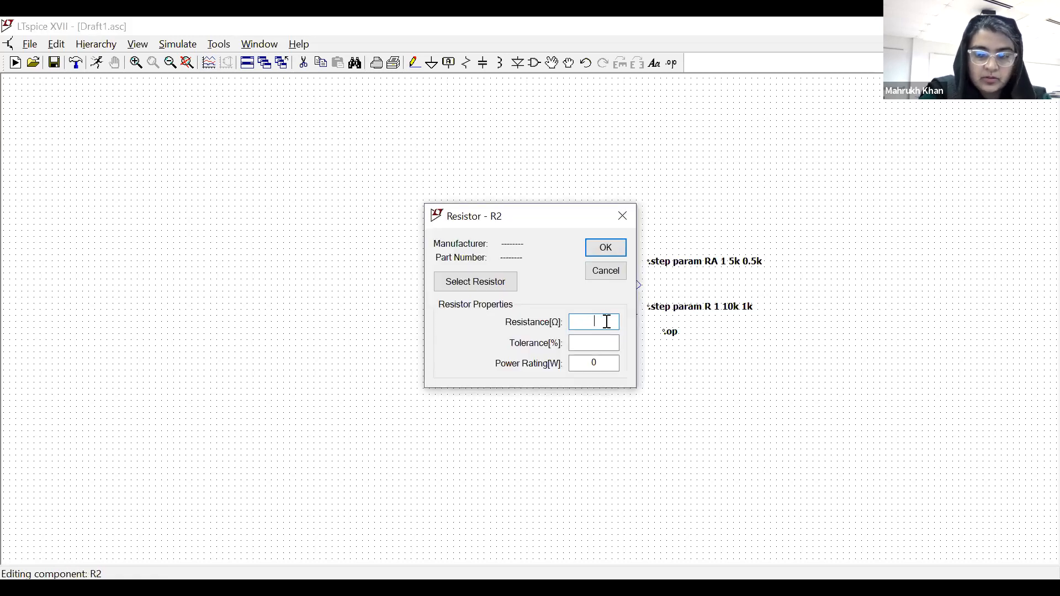
{"action": "type", "text": "1k"}
{"action": "left_click", "coordinate": [606, 251]}
Delete the two .step param directives for RA and R from the schematic.
{"action": "left_click", "coordinate": [303, 62]}
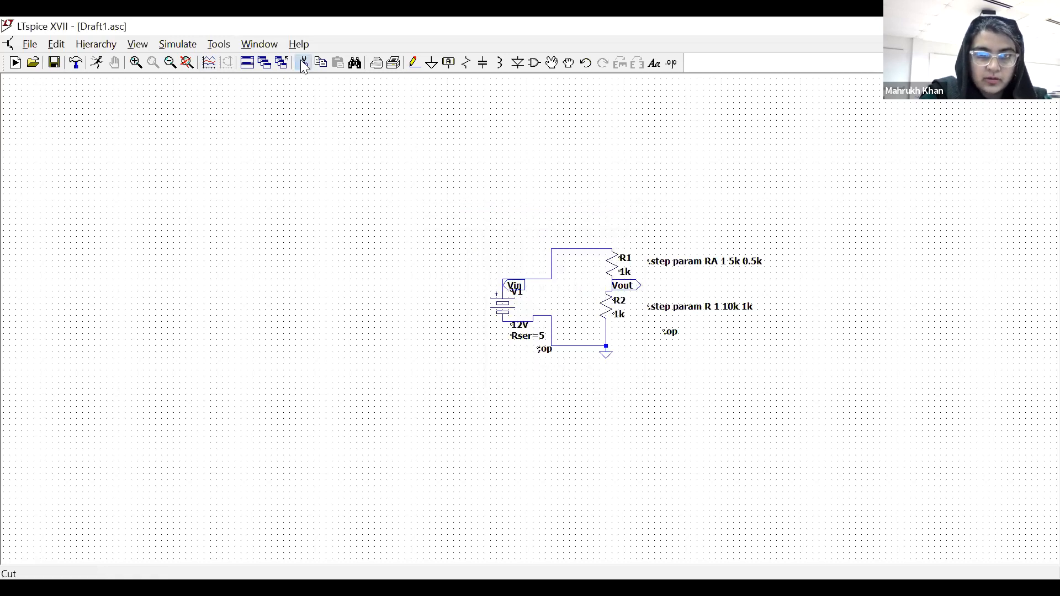
{"action": "left_click", "coordinate": [670, 264]}
{"action": "left_click", "coordinate": [679, 308]}
{"action": "key", "text": "Escape"}
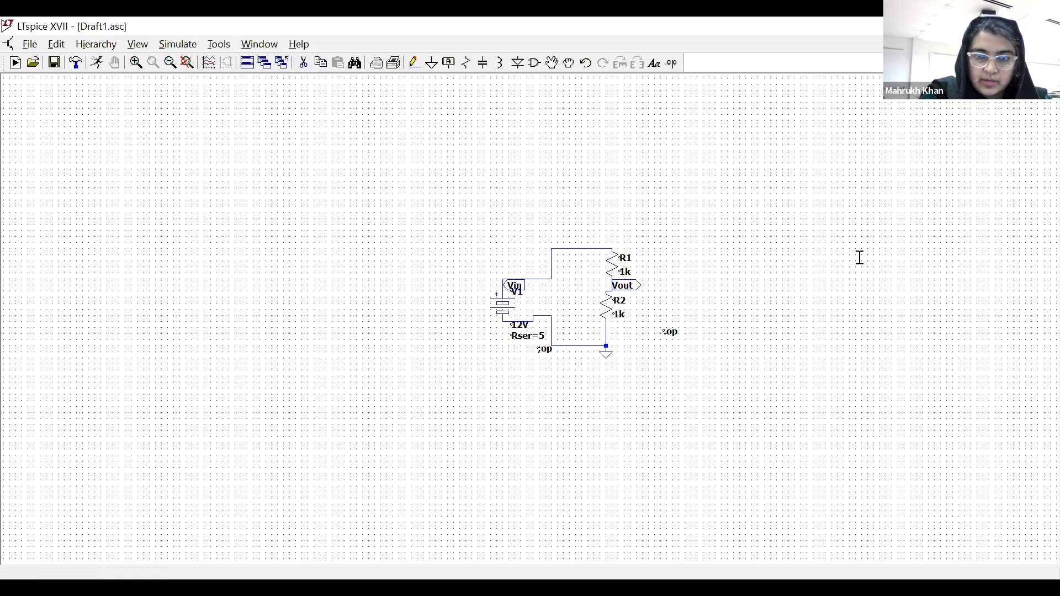
Set the series resistance of voltage source V1 to 0.
{"action": "right_click", "coordinate": [509, 305]}
{"action": "double_click", "coordinate": [568, 316]}
{"action": "type", "text": "0"}
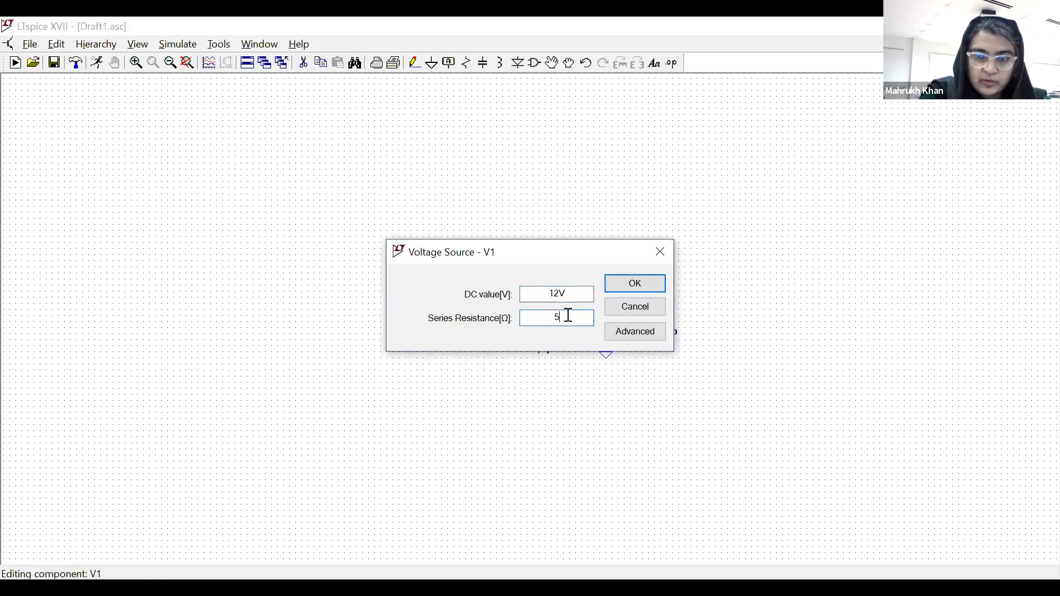
{"action": "left_click", "coordinate": [630, 282]}
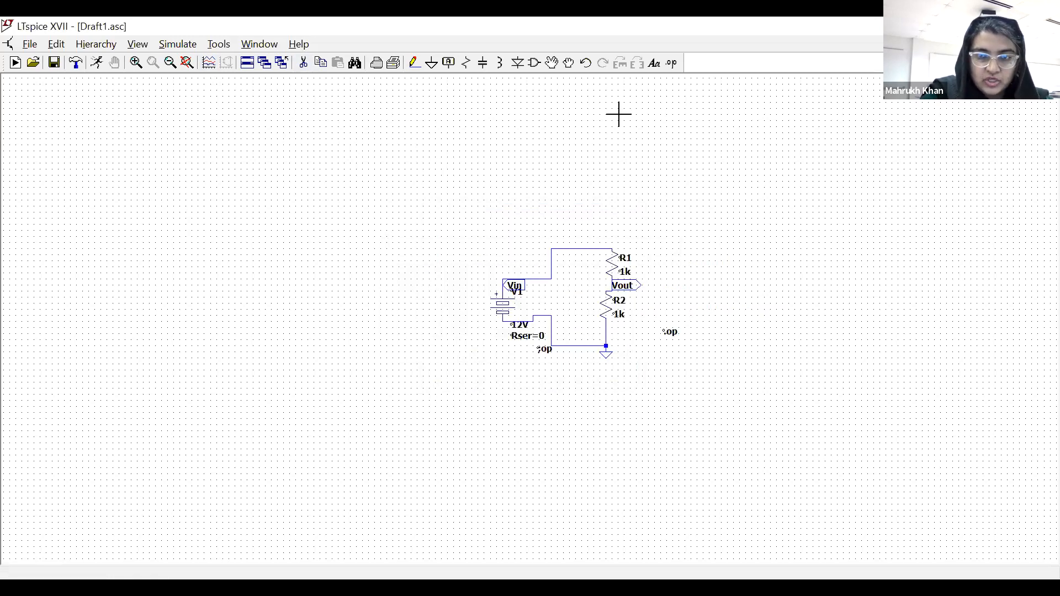
Delete the ;op text below the voltage source, keeping the .op directive beside the circuit.
{"action": "left_click", "coordinate": [303, 62]}
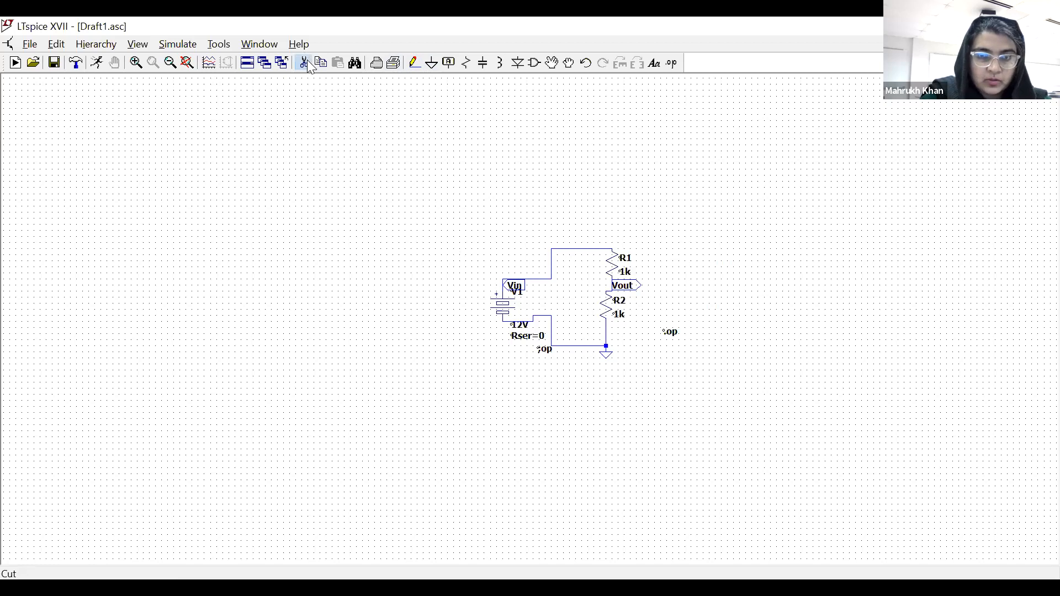
{"action": "left_click", "coordinate": [550, 351]}
{"action": "key", "text": "Escape"}
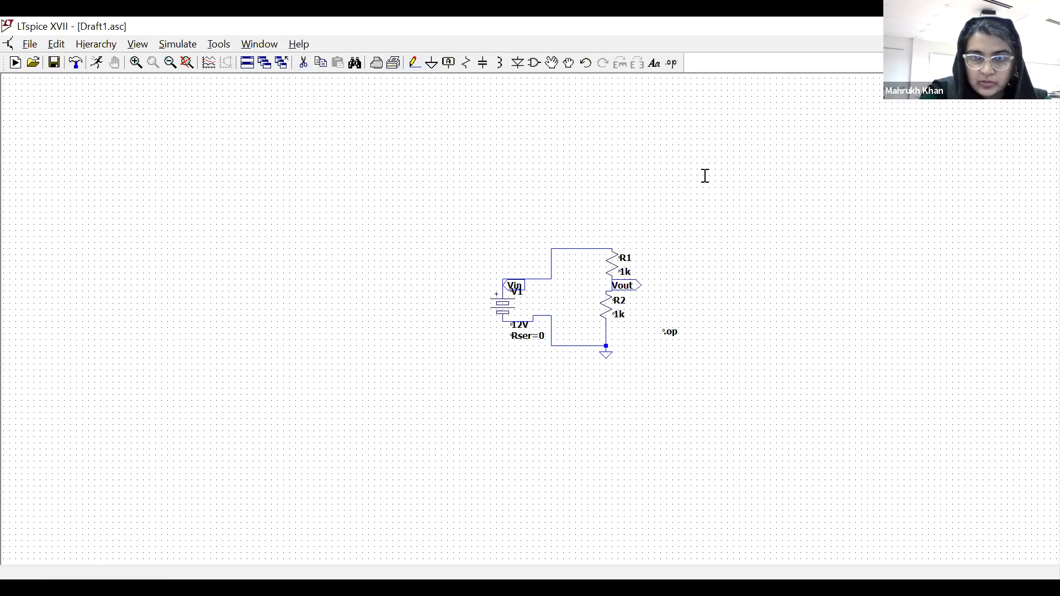
{"action": "right_click", "coordinate": [787, 150]}
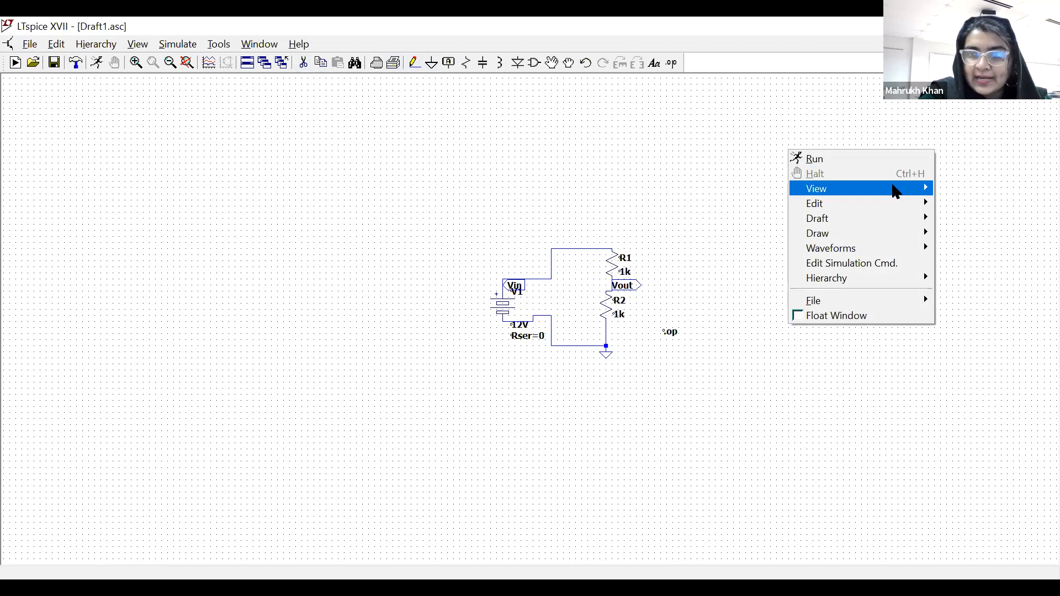
{"action": "mouse_move", "coordinate": [896, 191]}
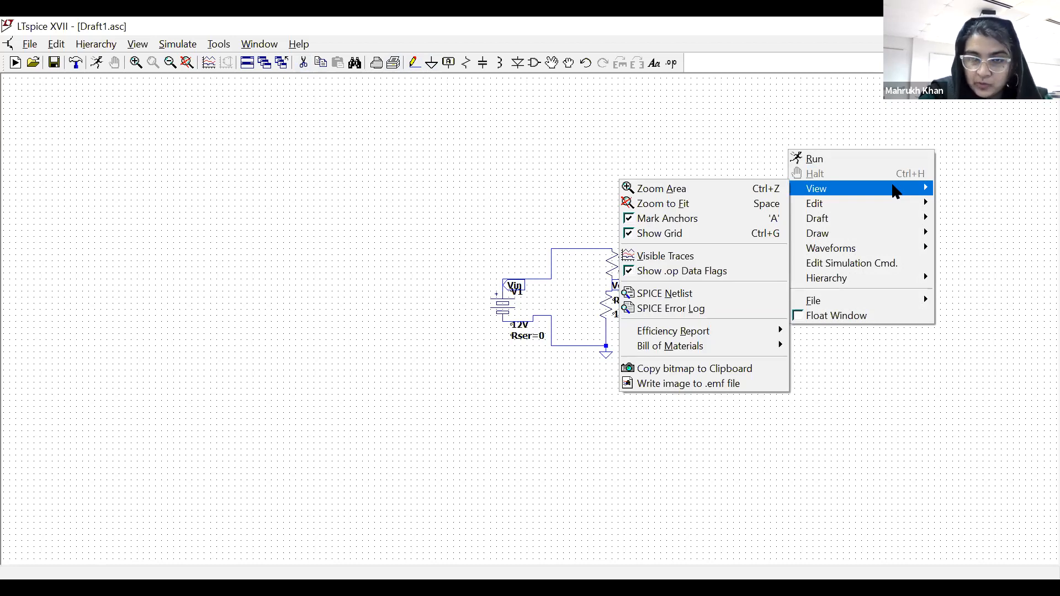
{"action": "mouse_move", "coordinate": [880, 218]}
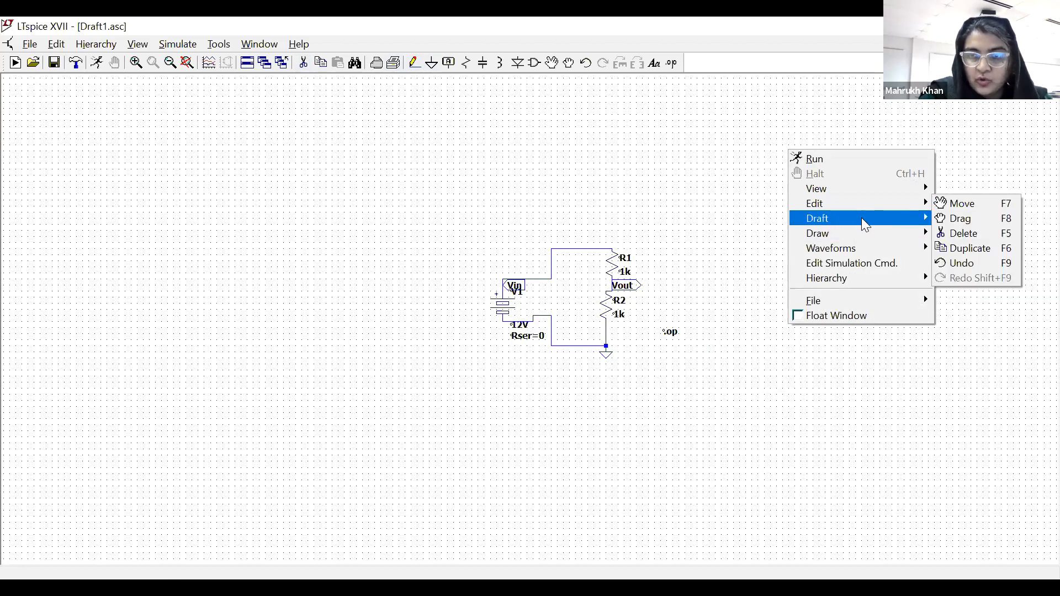
{"action": "left_click", "coordinate": [960, 266]}
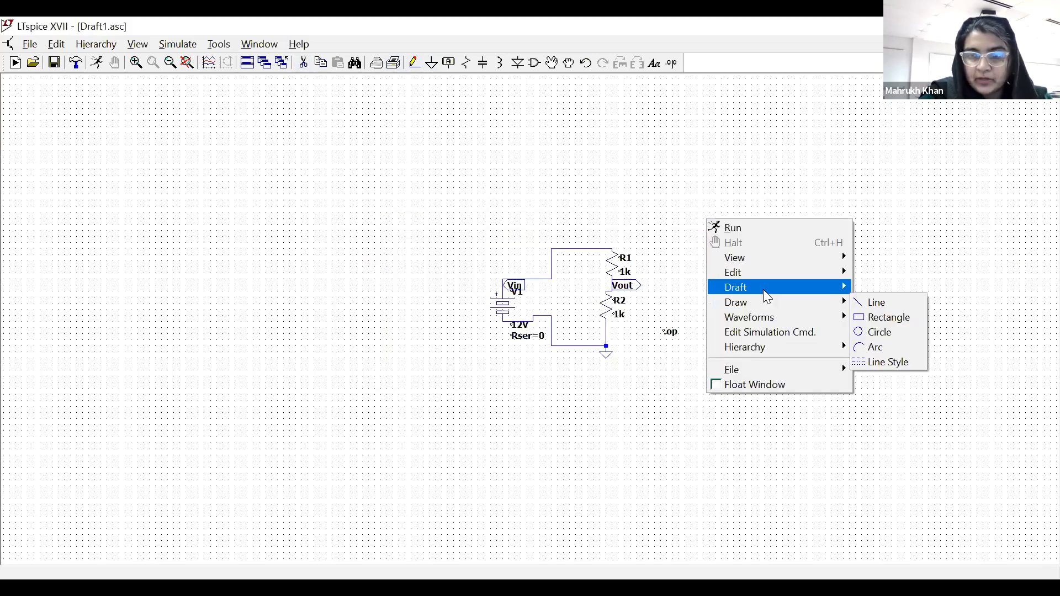
{"action": "mouse_move", "coordinate": [763, 290]}
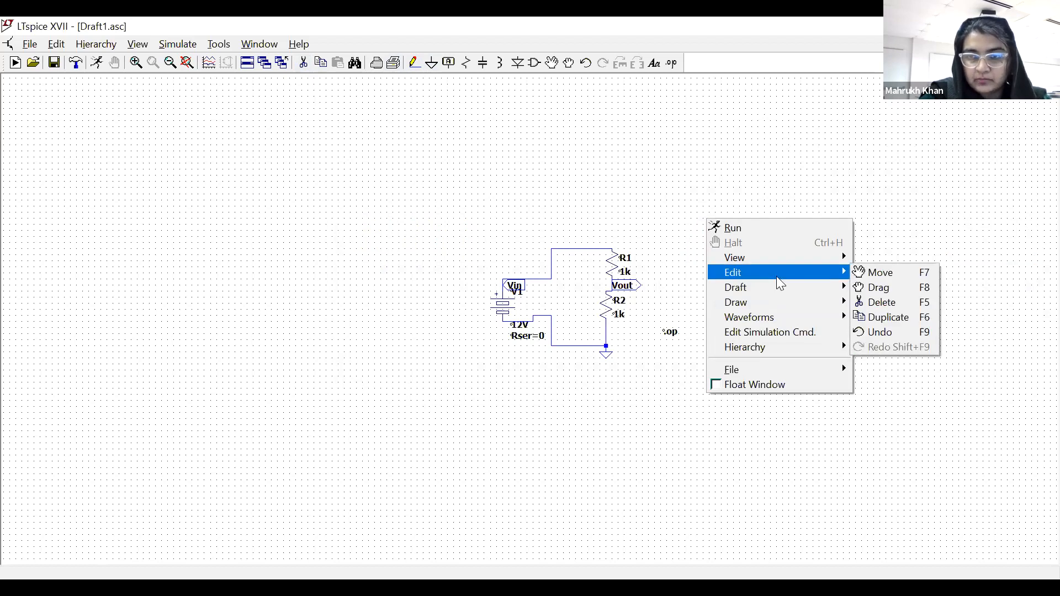
{"action": "mouse_move", "coordinate": [789, 258]}
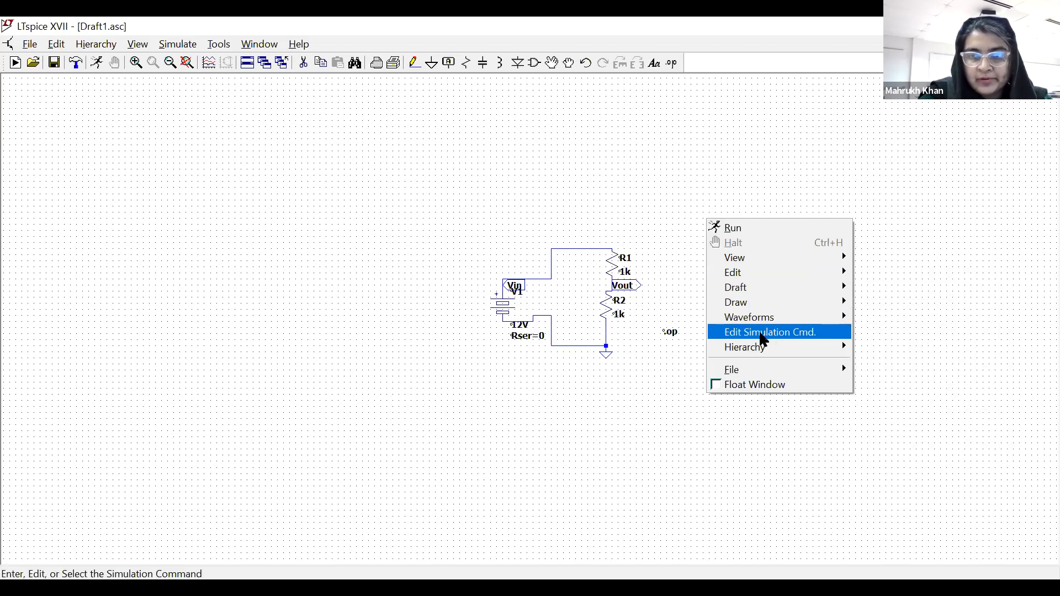
{"action": "left_click", "coordinate": [806, 167]}
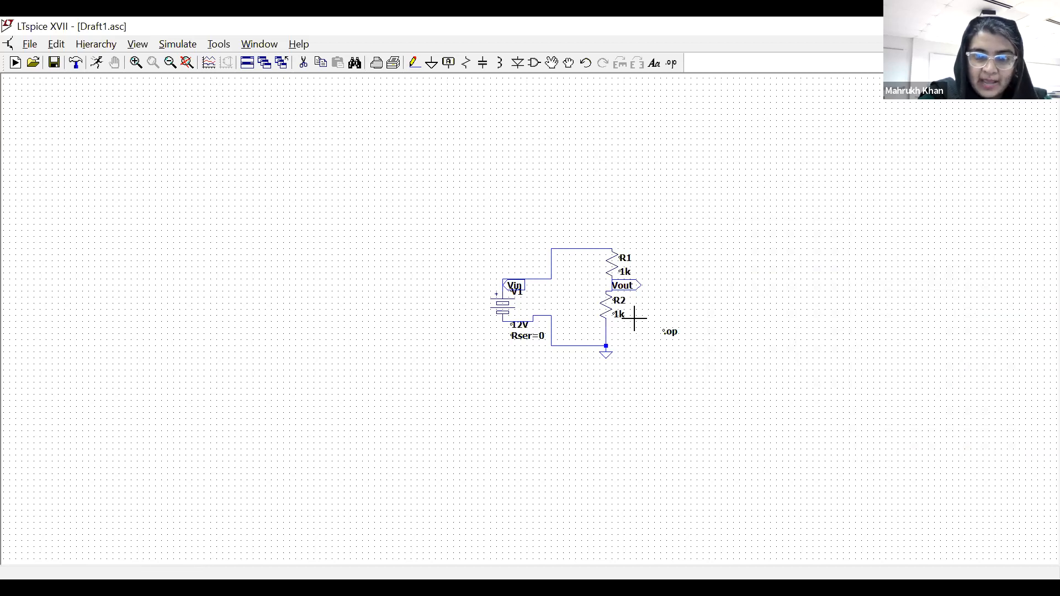
Set resistor R2's resistance to 1MEG.
{"action": "right_click", "coordinate": [618, 316]}
{"action": "key", "text": "BackSpace"}
{"action": "type", "text": "1MEG"}
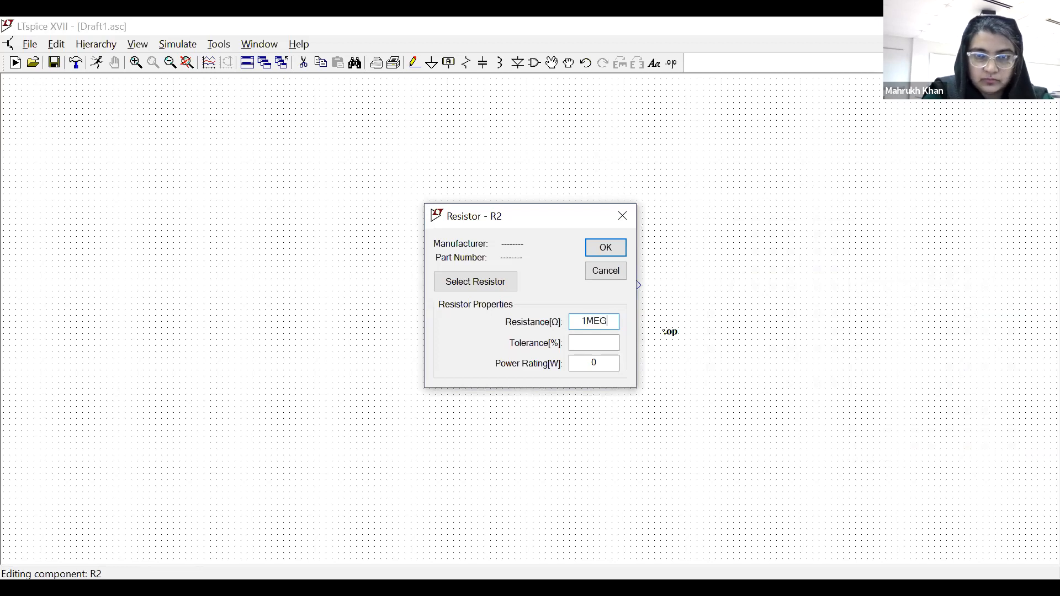
{"action": "left_click", "coordinate": [612, 249]}
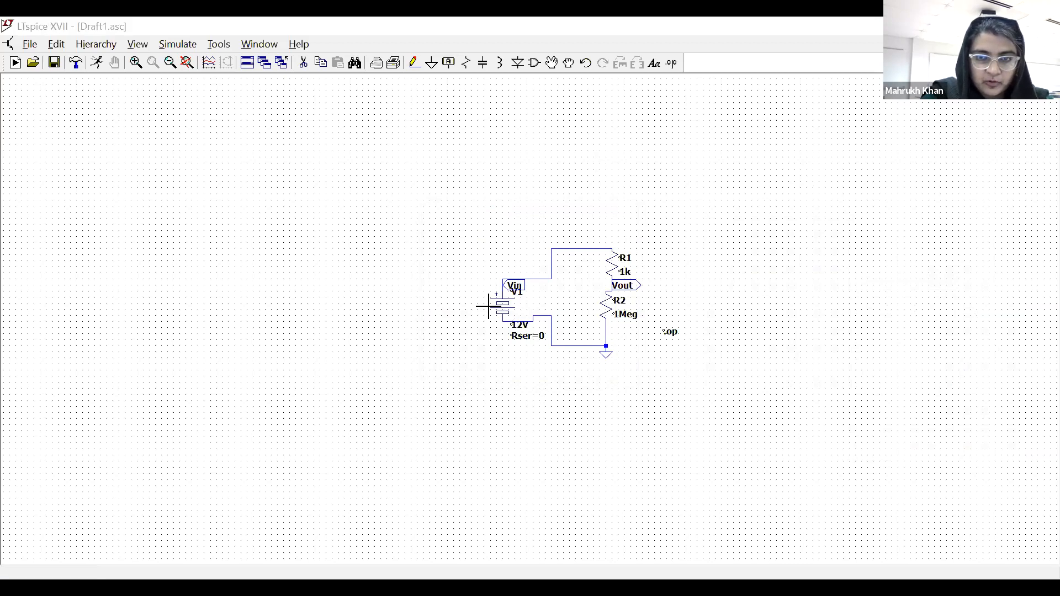
Set the DC value of voltage source V1 to 9V.
{"action": "right_click", "coordinate": [520, 305]}
{"action": "type", "text": "9V"}
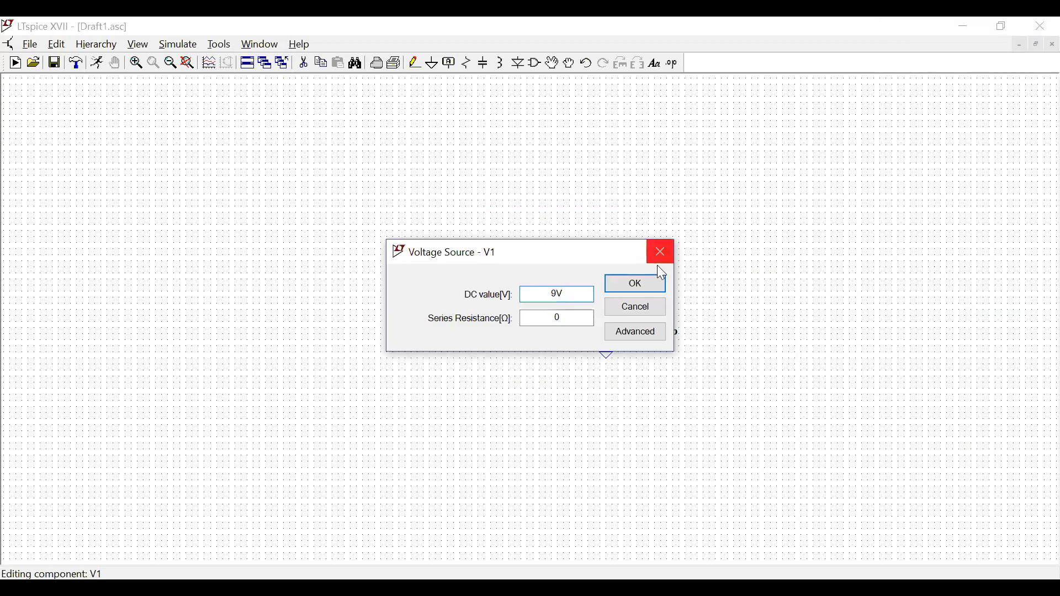
{"action": "left_click", "coordinate": [645, 284]}
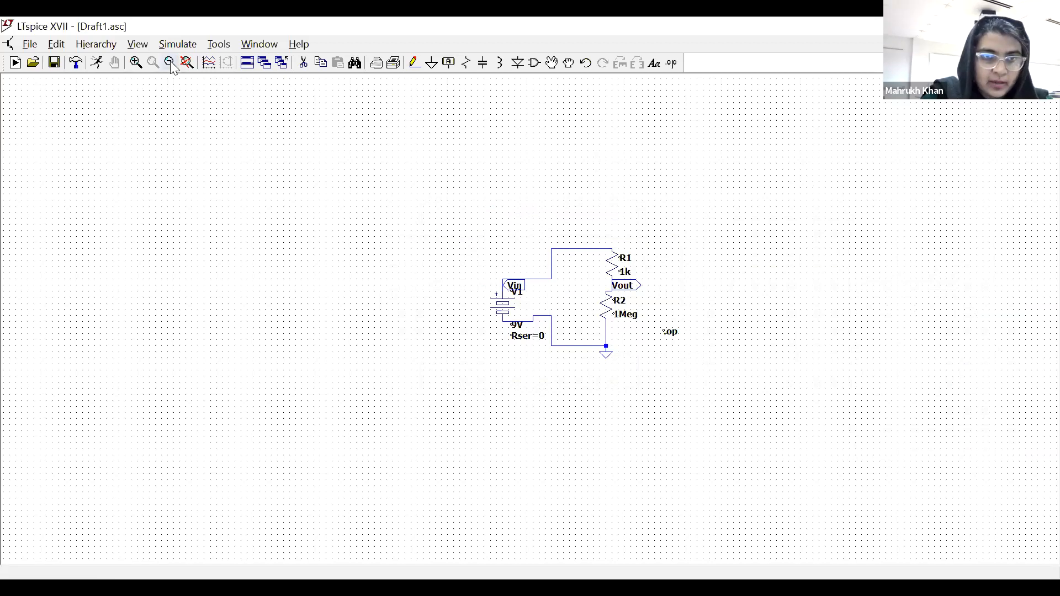
Run the operating point simulation, examine Vin, Vout and the resistor currents, and close the results.
{"action": "left_click", "coordinate": [94, 64]}
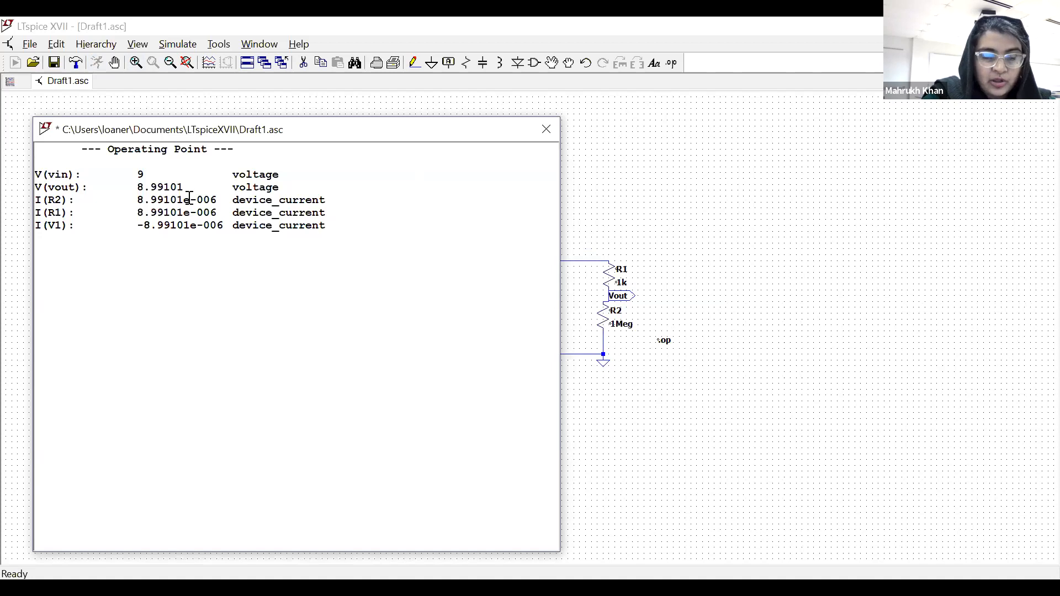
{"action": "left_click_drag", "start_coordinate": [183, 187], "coordinate": [122, 185]}
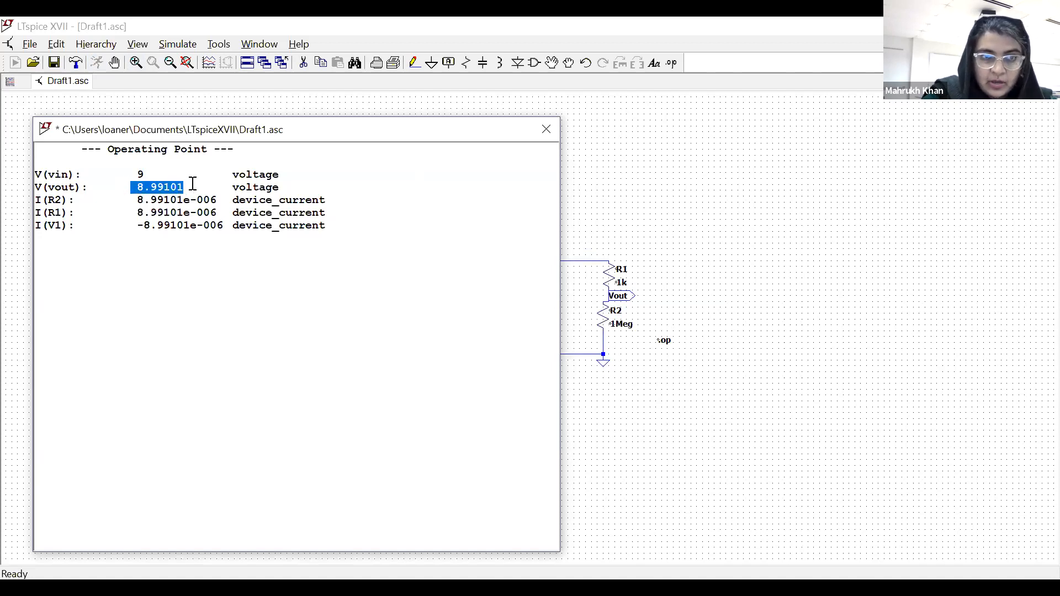
{"action": "left_click", "coordinate": [141, 173]}
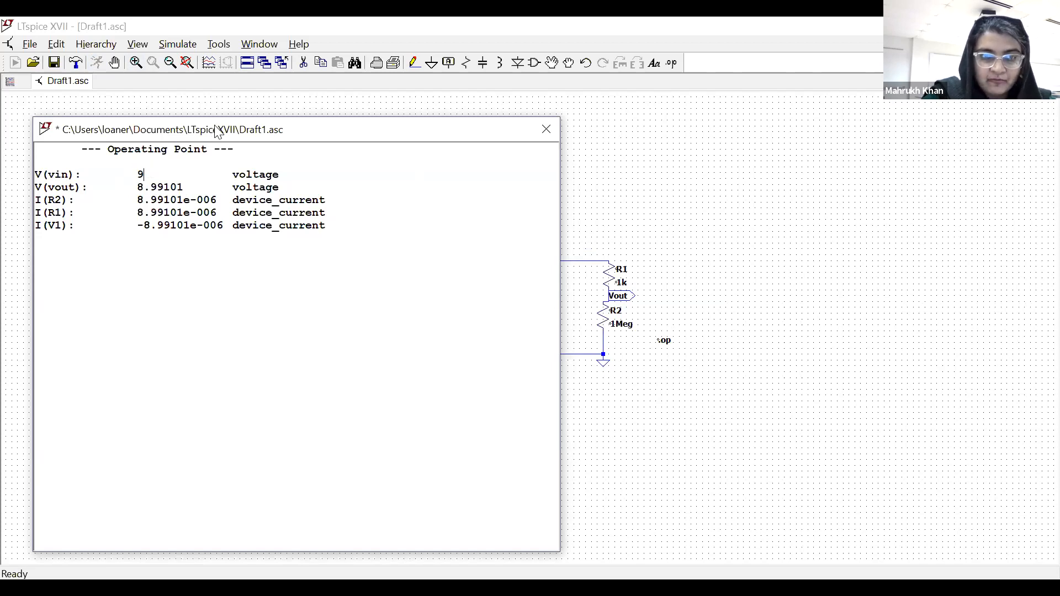
{"action": "left_click_drag", "start_coordinate": [164, 132], "coordinate": [115, 140]}
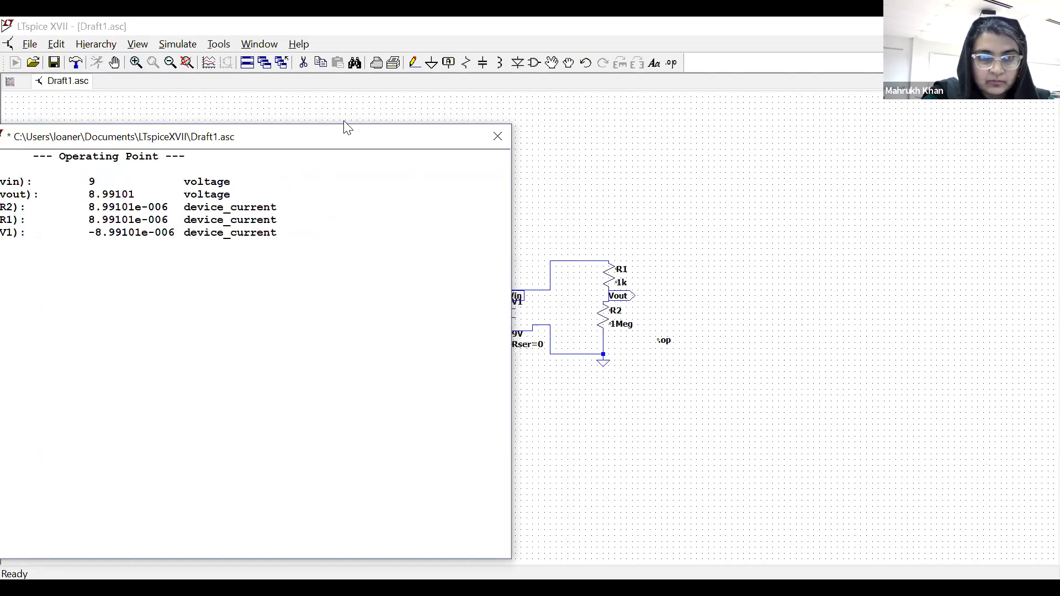
{"action": "left_click_drag", "start_coordinate": [324, 141], "coordinate": [330, 95]}
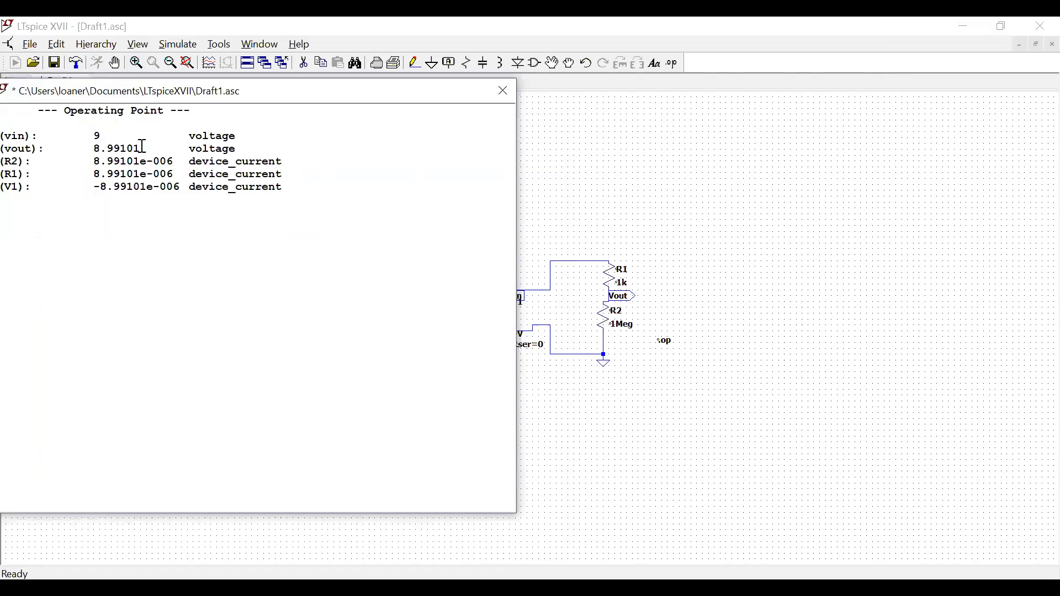
{"action": "left_click_drag", "start_coordinate": [148, 146], "coordinate": [88, 148]}
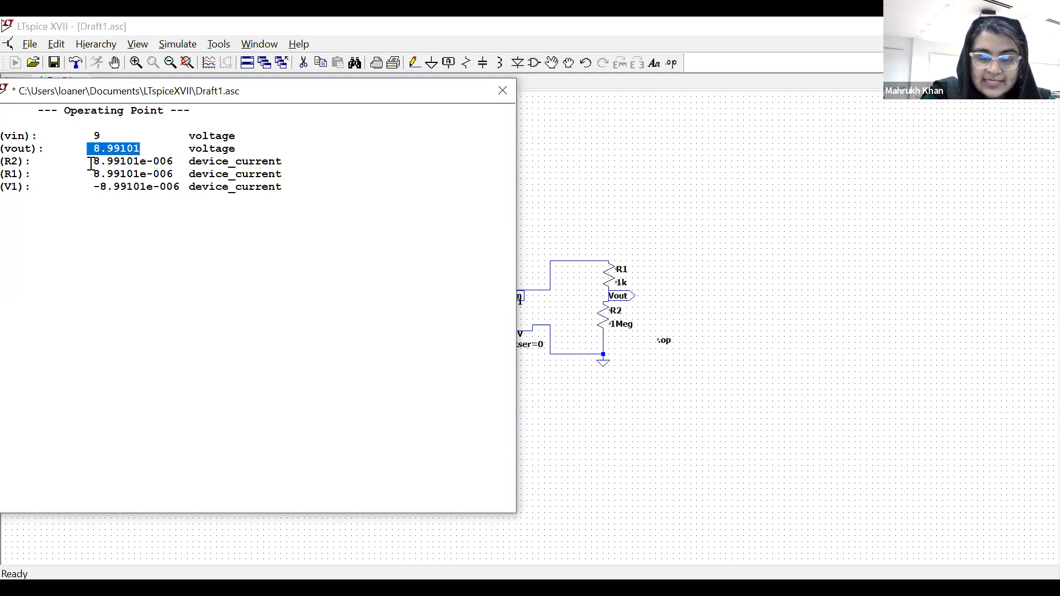
{"action": "left_click_drag", "start_coordinate": [91, 164], "coordinate": [287, 175]}
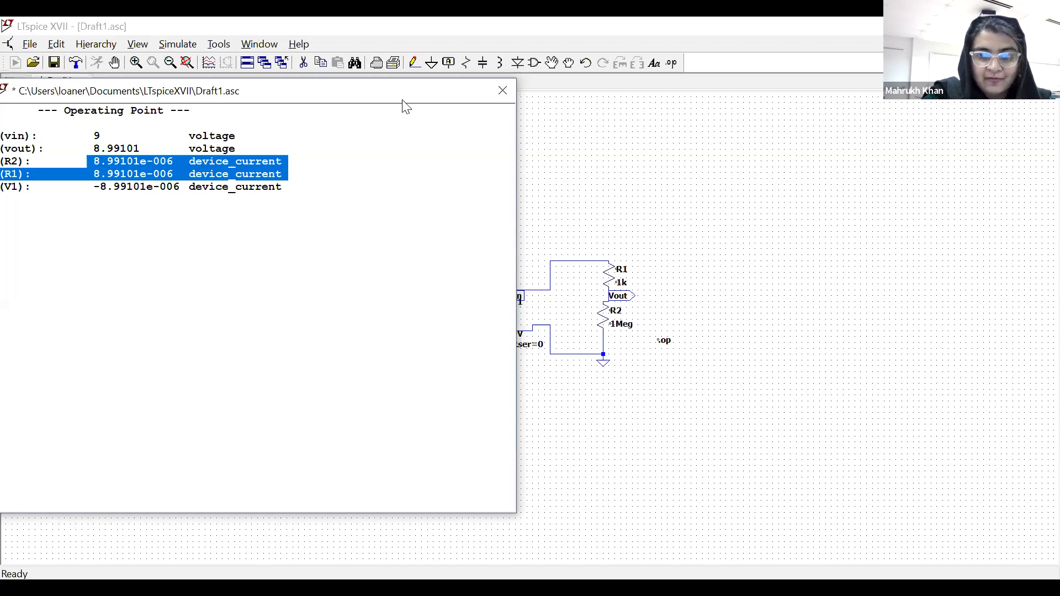
{"action": "left_click_drag", "start_coordinate": [401, 101], "coordinate": [421, 106]}
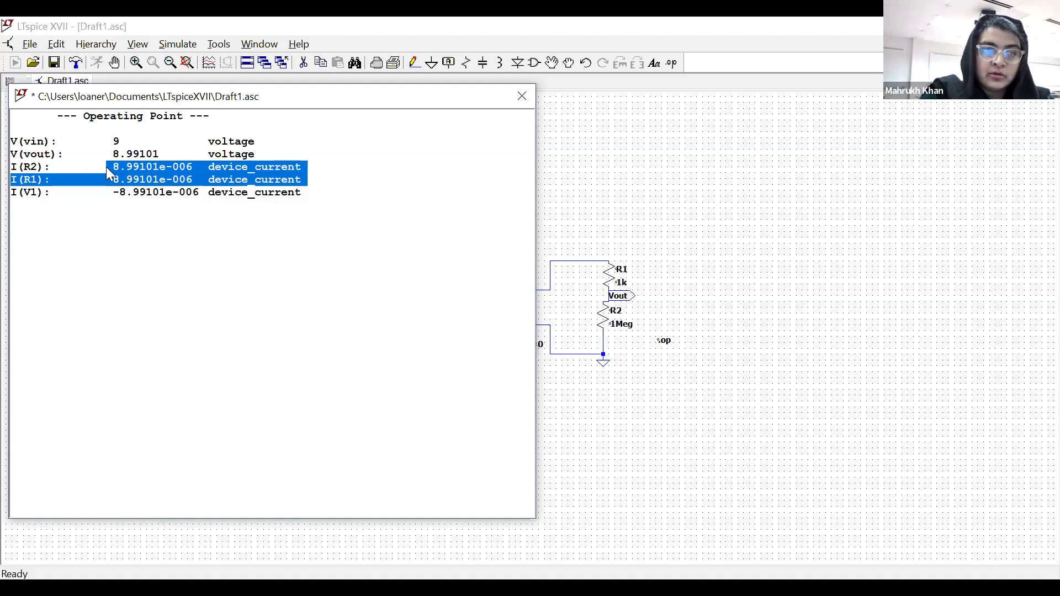
{"action": "left_click", "coordinate": [522, 98]}
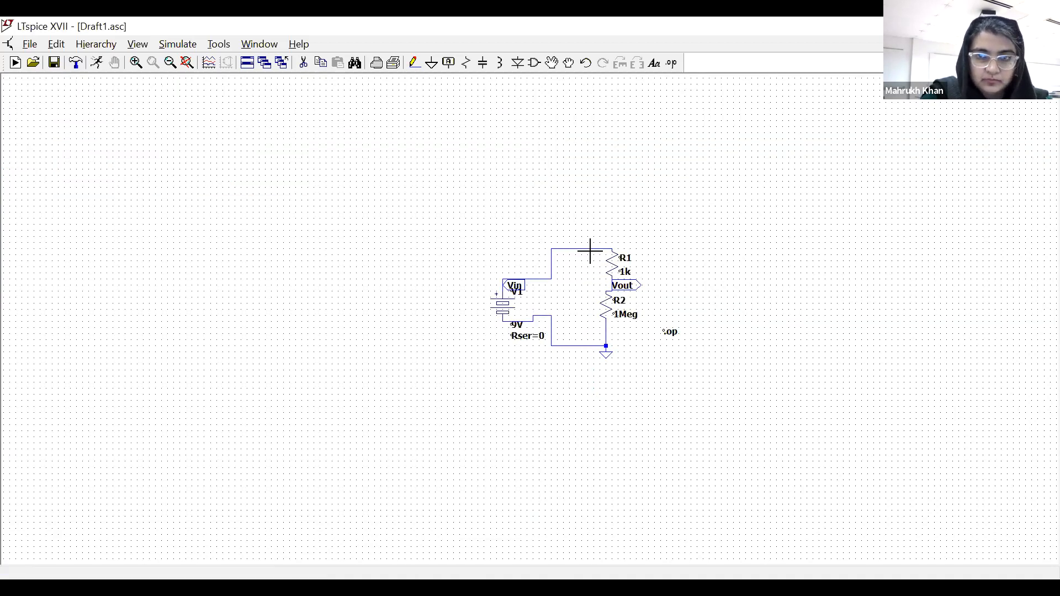
Place DC operating point voltage labels on the wire above R1 and on the Vout node.
{"action": "left_click", "coordinate": [583, 244]}
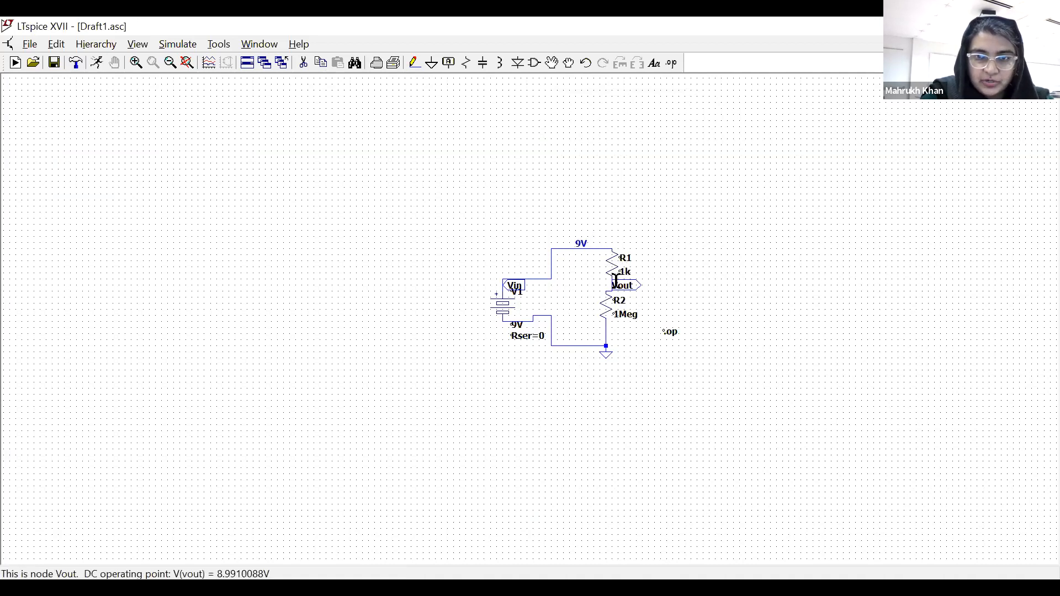
{"action": "mouse_move", "coordinate": [616, 304]}
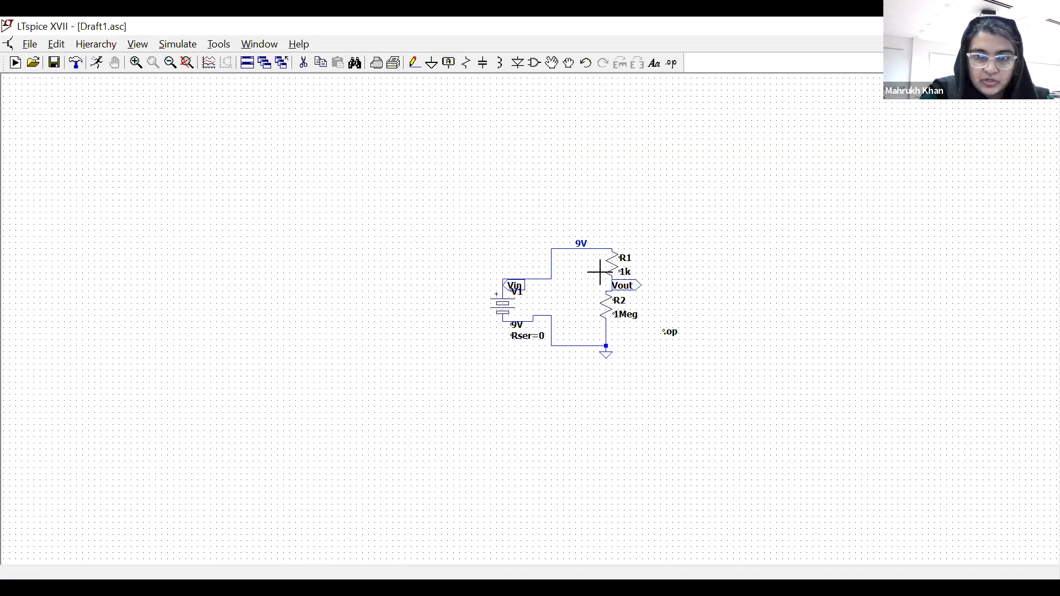
{"action": "left_click", "coordinate": [615, 283]}
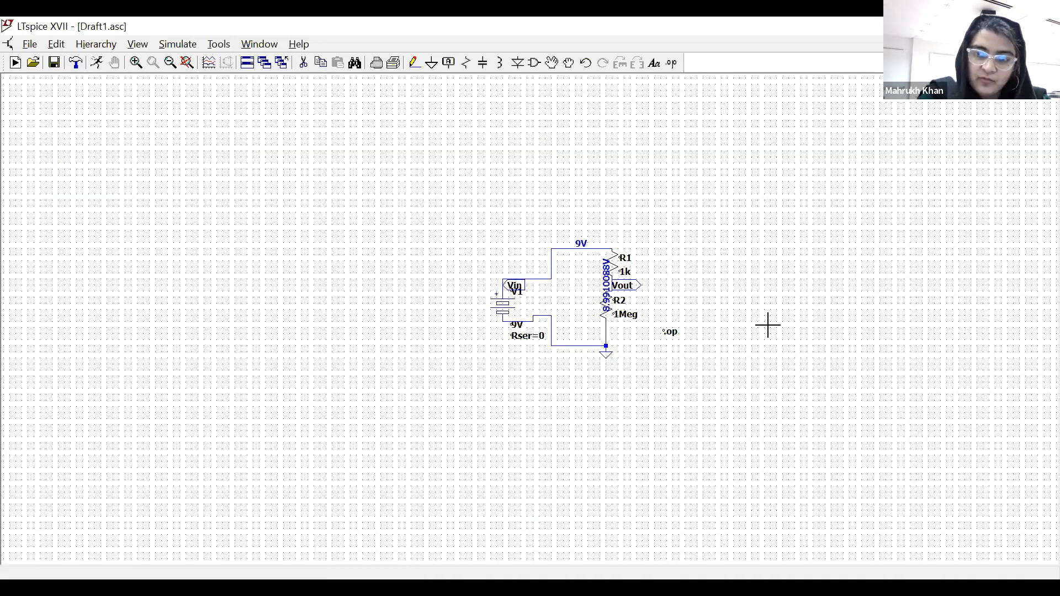
{"action": "mouse_move", "coordinate": [516, 311]}
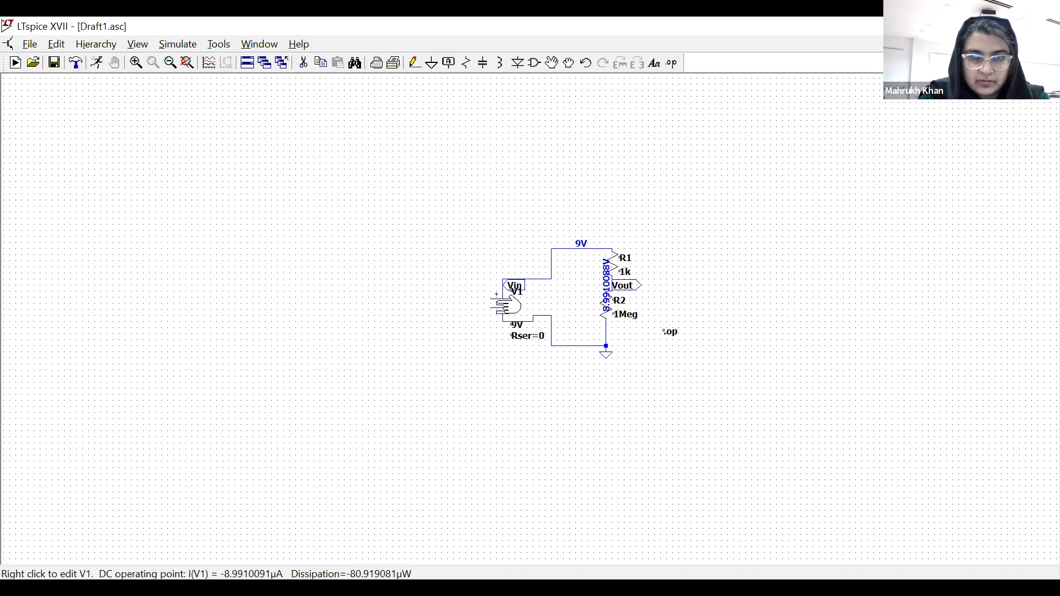
{"action": "right_click", "coordinate": [505, 305]}
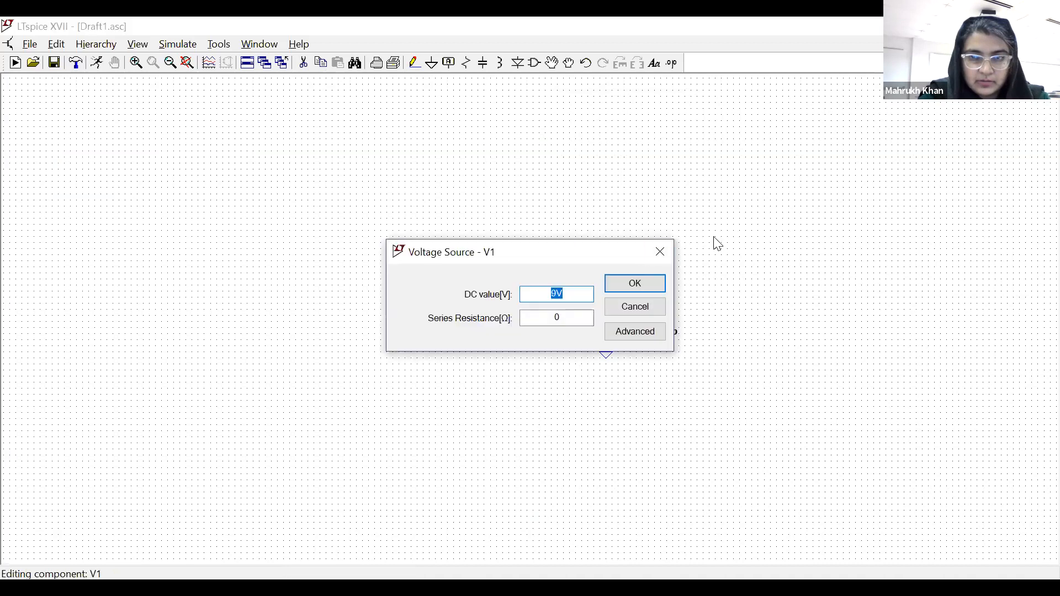
{"action": "left_click", "coordinate": [665, 250]}
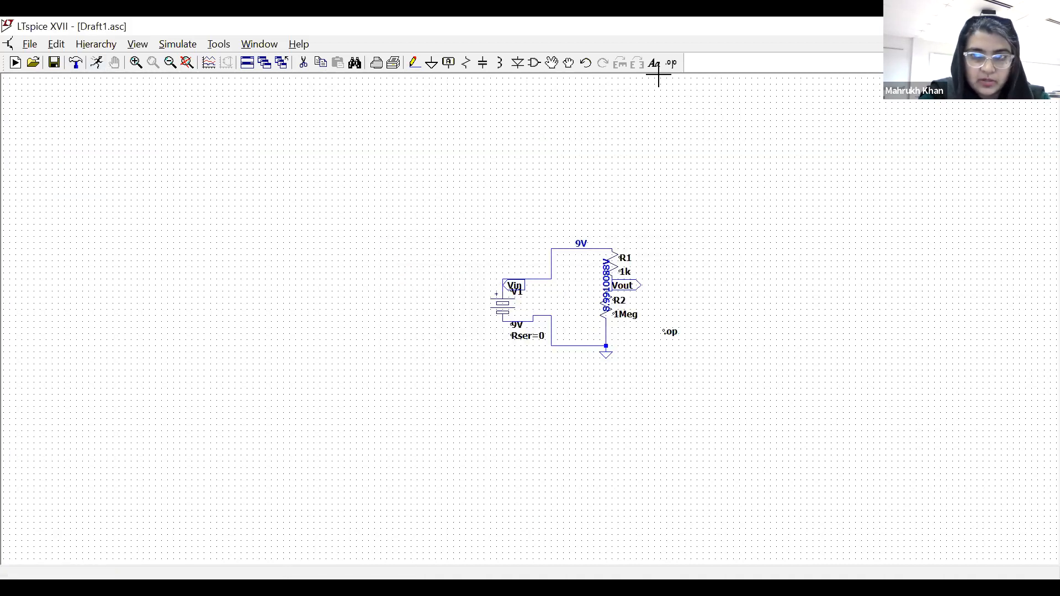
Define a transient analysis with stop time 10s, data saving from 0 and maximum timestep 0.1, and place its directive above the circuit.
{"action": "left_click", "coordinate": [178, 44]}
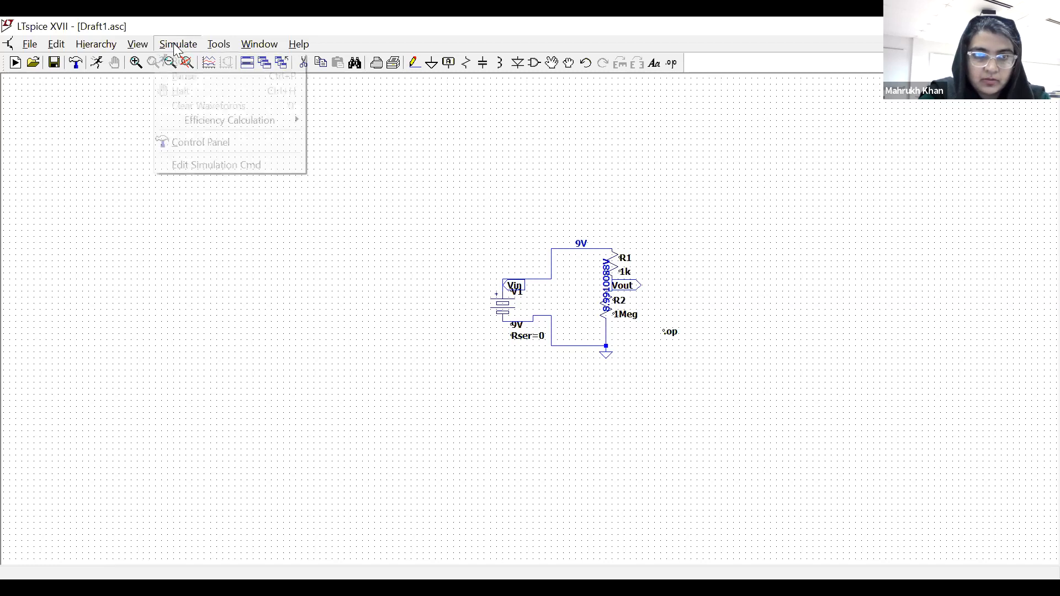
{"action": "left_click", "coordinate": [197, 167]}
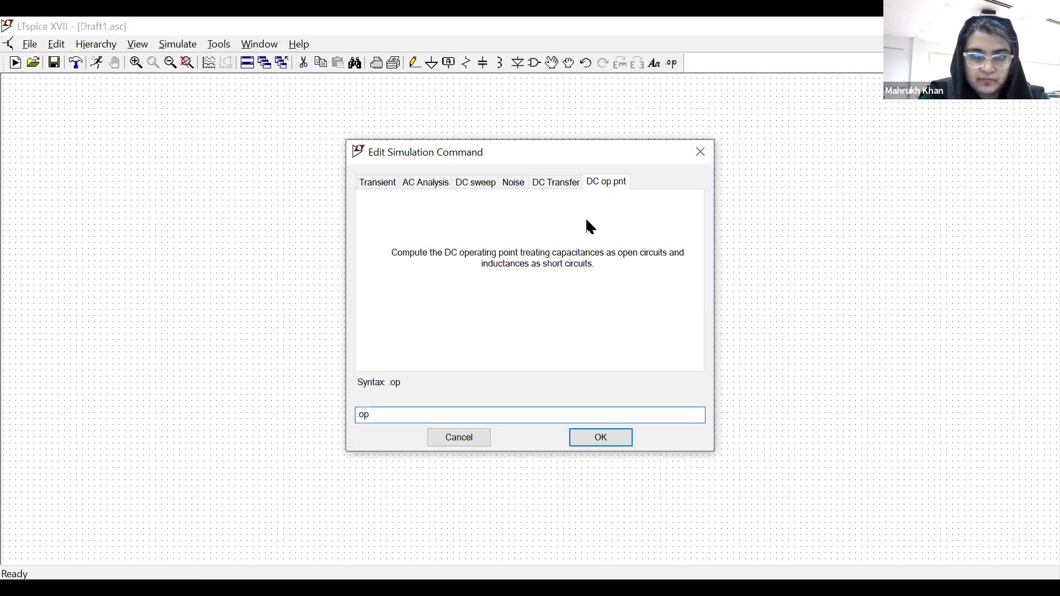
{"action": "left_click", "coordinate": [428, 188]}
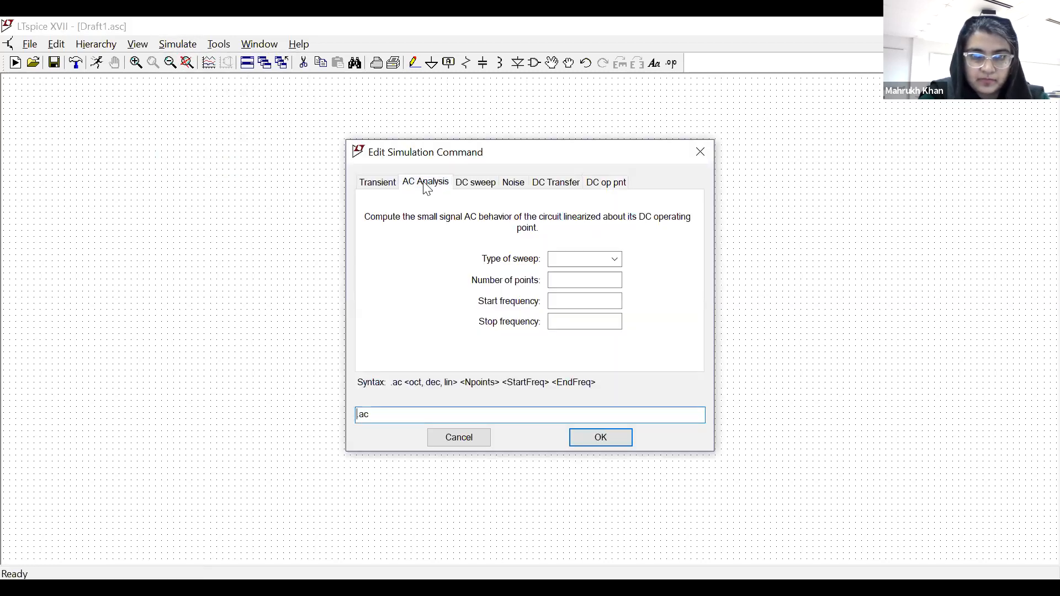
{"action": "left_click", "coordinate": [385, 188]}
{"action": "left_click", "coordinate": [672, 226]}
{"action": "type", "text": "10s"}
{"action": "left_click", "coordinate": [658, 245]}
{"action": "type", "text": "0"}
{"action": "left_click", "coordinate": [645, 261]}
{"action": "type", "text": "0.1"}
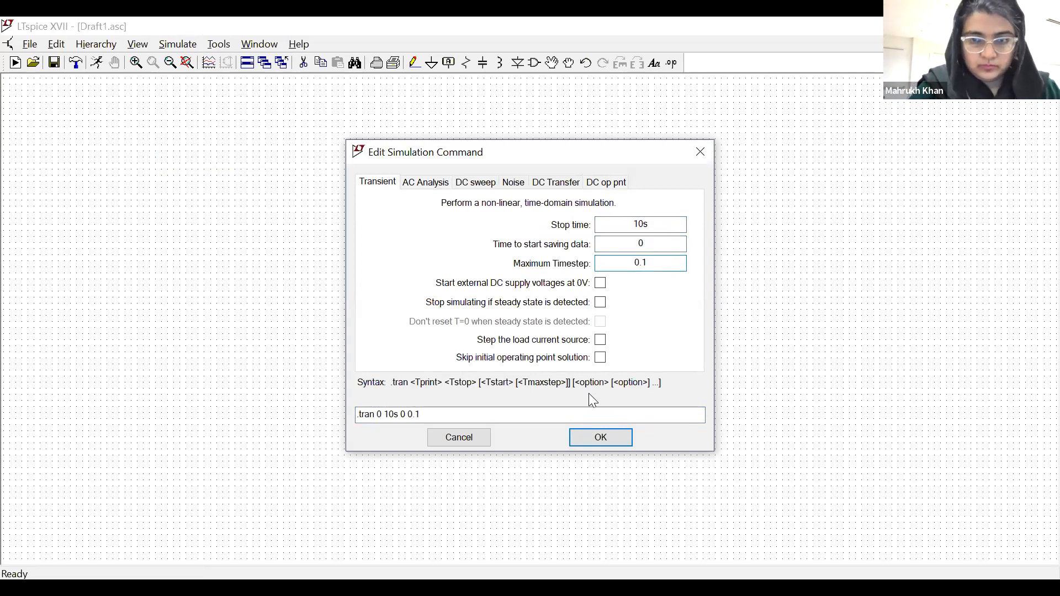
{"action": "left_click", "coordinate": [591, 430]}
{"action": "left_click", "coordinate": [416, 192]}
{"action": "right_click", "coordinate": [308, 173]}
{"action": "left_click", "coordinate": [365, 113]}
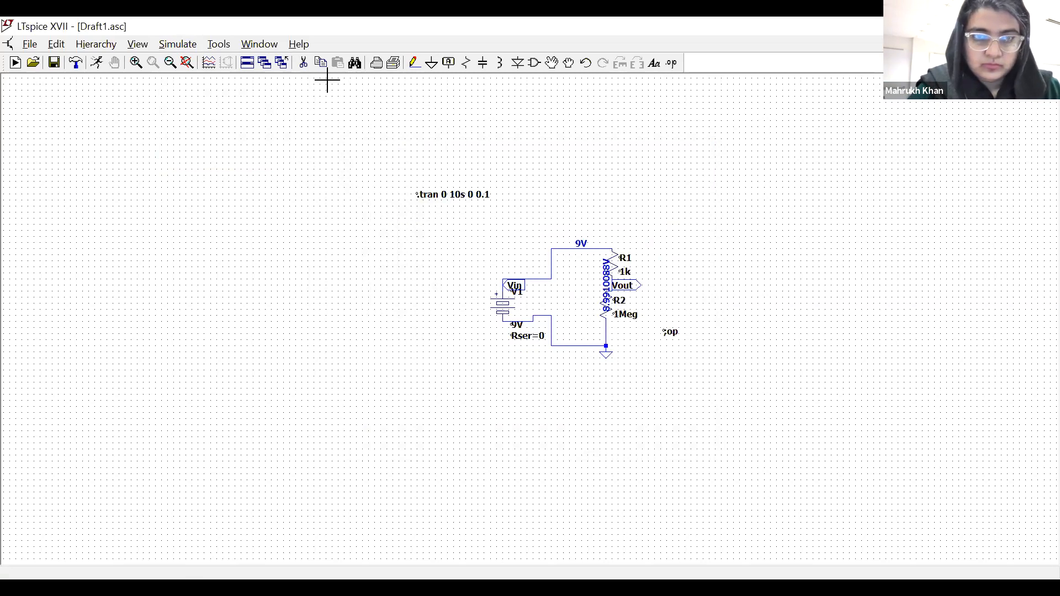
Delete the ;op text beside the circuit and run the transient simulation.
{"action": "left_click", "coordinate": [303, 63]}
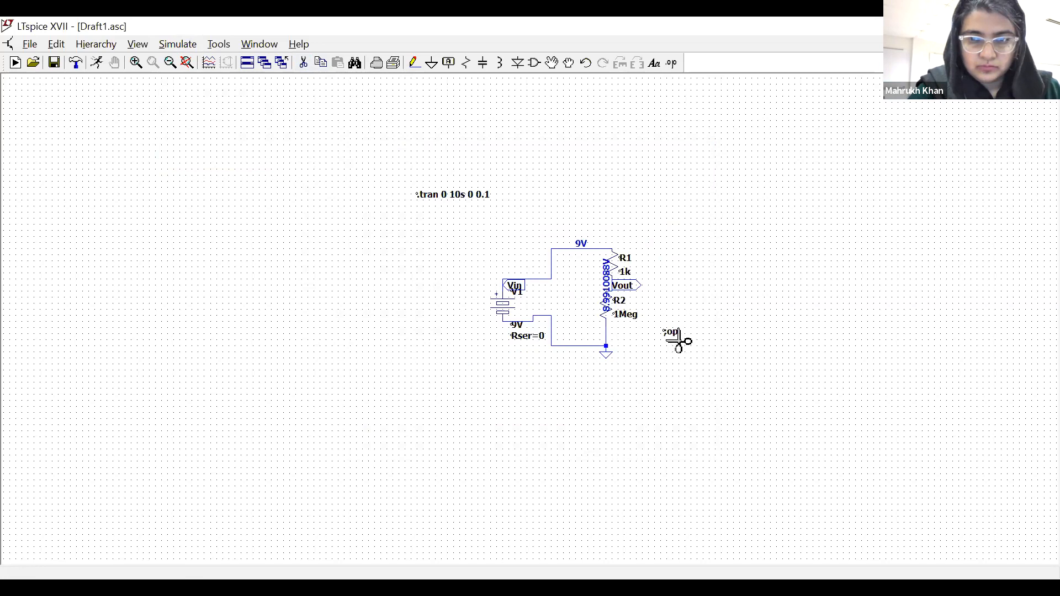
{"action": "key", "text": "Escape"}
{"action": "left_click", "coordinate": [96, 63]}
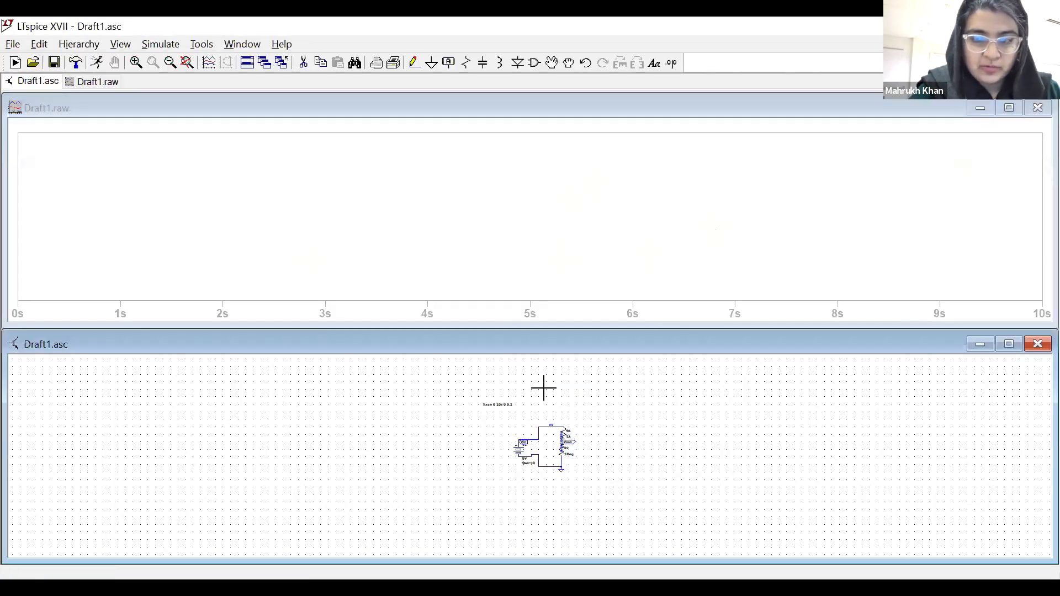
Plot the voltage at the Vin node and try to plot the voltage at Vout.
{"action": "left_click", "coordinate": [545, 426]}
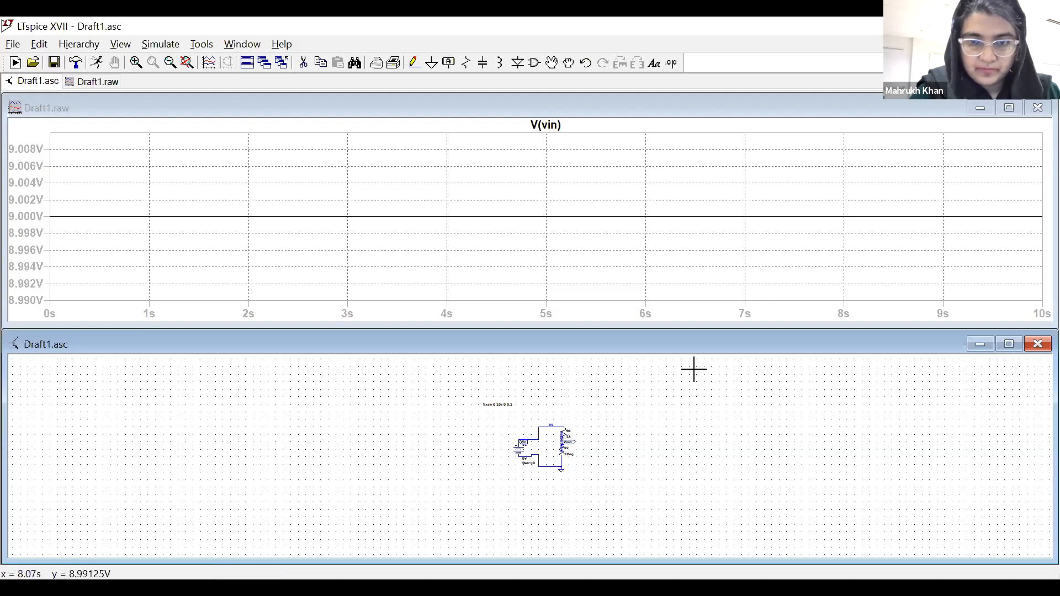
{"action": "scroll", "coordinate": [566, 438], "scroll_direction": "down", "scroll_amount": 4}
{"action": "scroll", "coordinate": [566, 438], "scroll_direction": "up", "scroll_amount": 5}
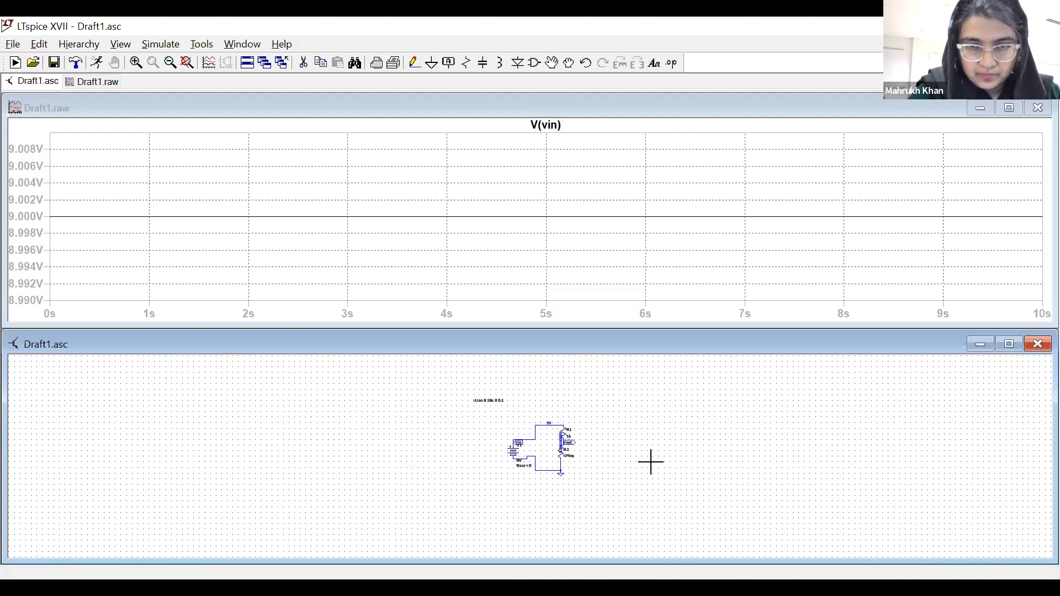
{"action": "scroll", "coordinate": [563, 449], "scroll_direction": "down", "scroll_amount": 2}
{"action": "scroll", "coordinate": [563, 449], "scroll_direction": "up", "scroll_amount": 2}
{"action": "scroll", "coordinate": [552, 442], "scroll_direction": "down", "scroll_amount": 2}
{"action": "scroll", "coordinate": [537, 438], "scroll_direction": "up", "scroll_amount": 1}
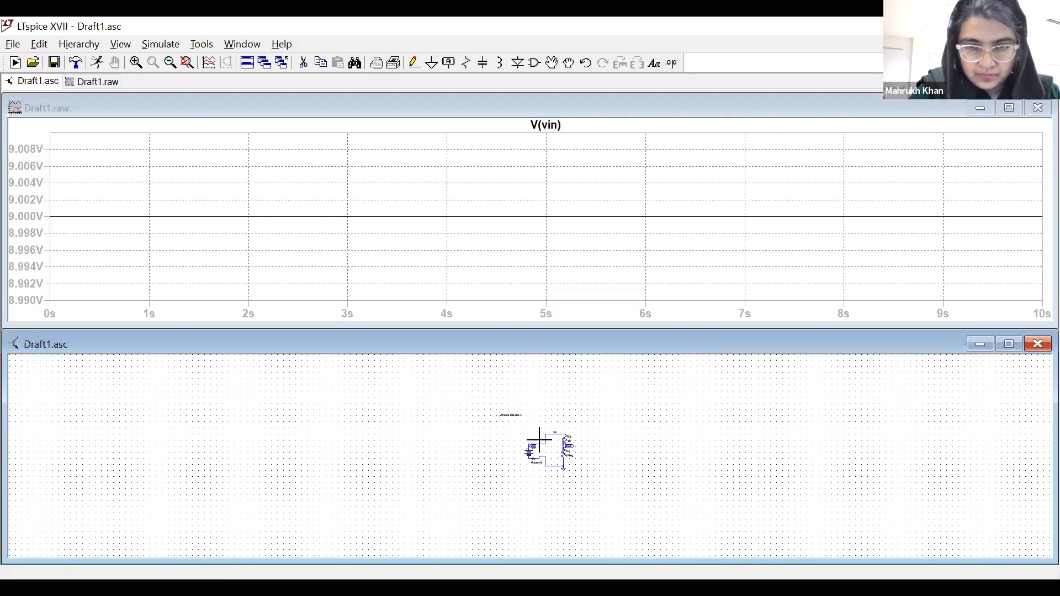
{"action": "left_click", "coordinate": [569, 442]}
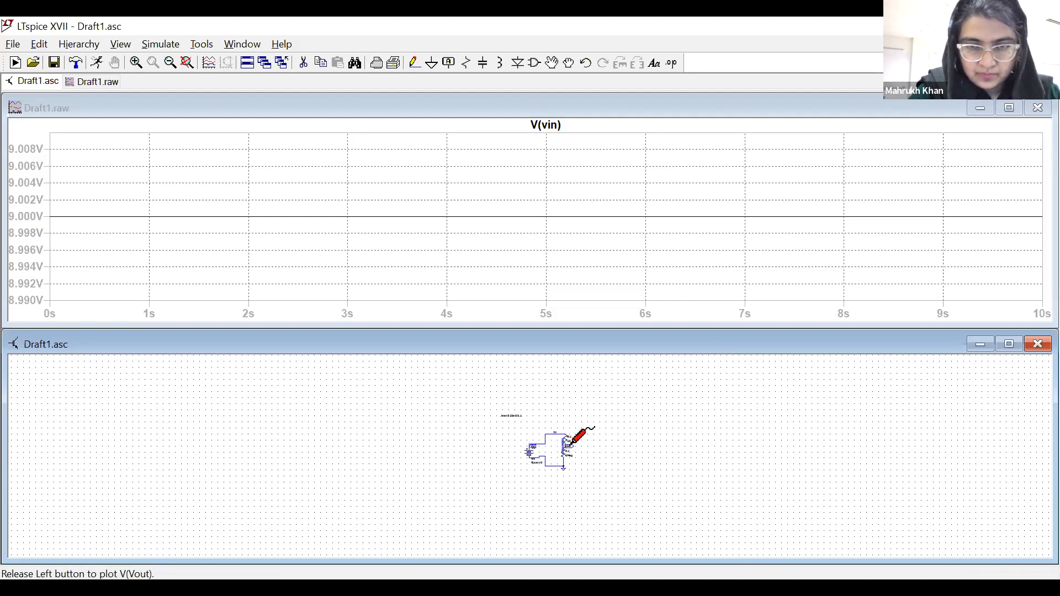
Enlarge the circuit in the schematic and add the Vout voltage to the waveform plot.
{"action": "left_click", "coordinate": [1010, 346]}
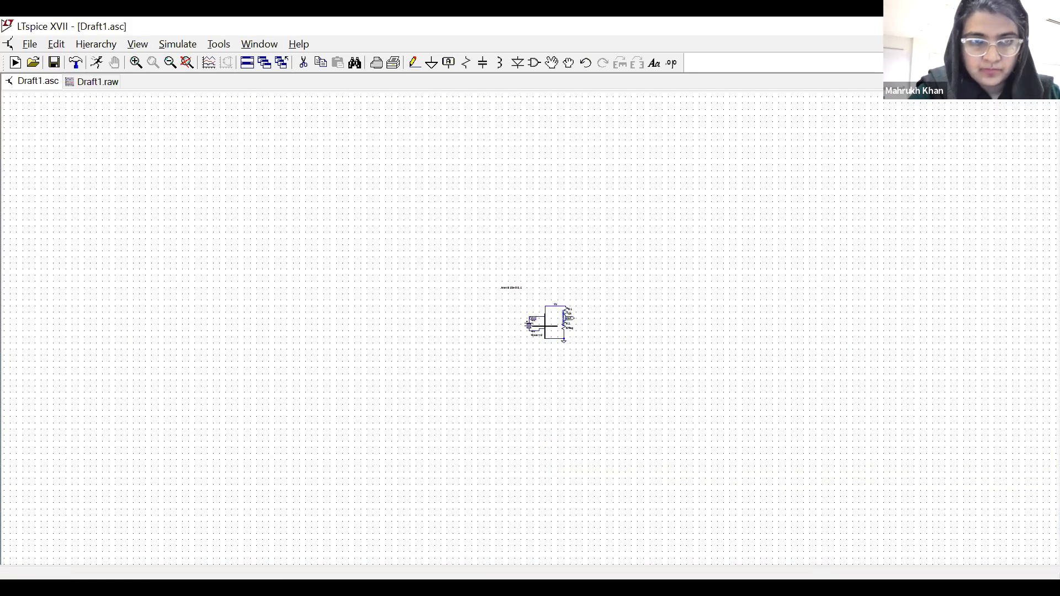
{"action": "left_click", "coordinate": [137, 40]}
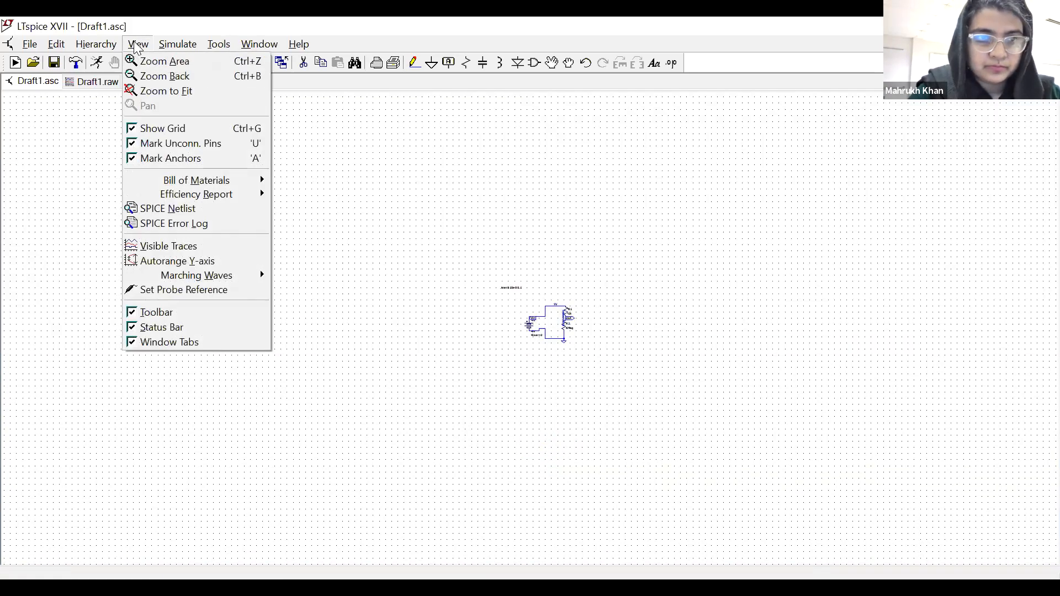
{"action": "left_click", "coordinate": [316, 117]}
{"action": "left_click", "coordinate": [136, 62]}
{"action": "left_click", "coordinate": [512, 290]}
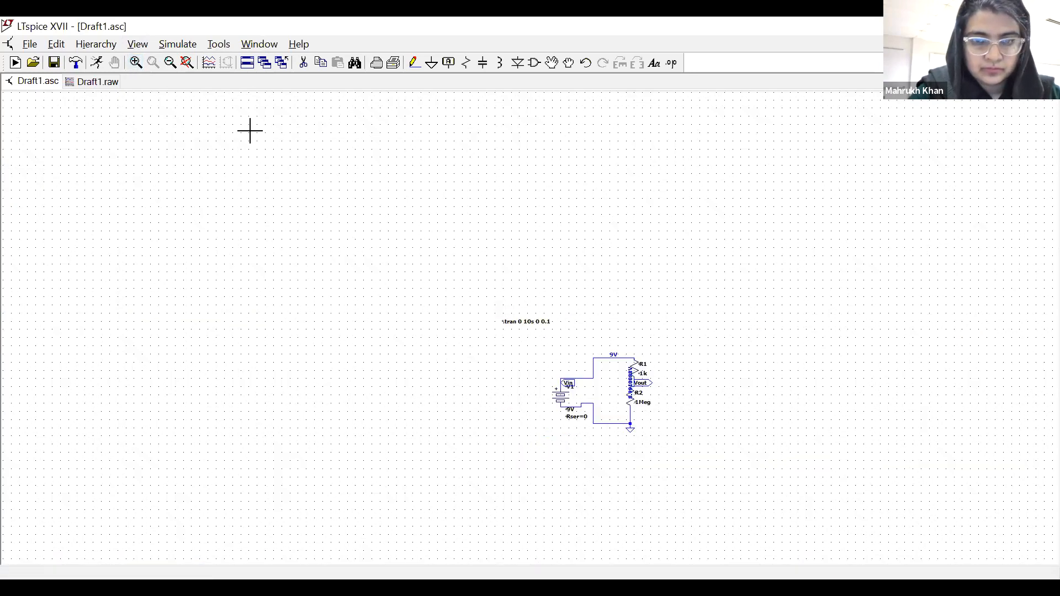
{"action": "left_click", "coordinate": [134, 63]}
{"action": "left_click", "coordinate": [608, 425]}
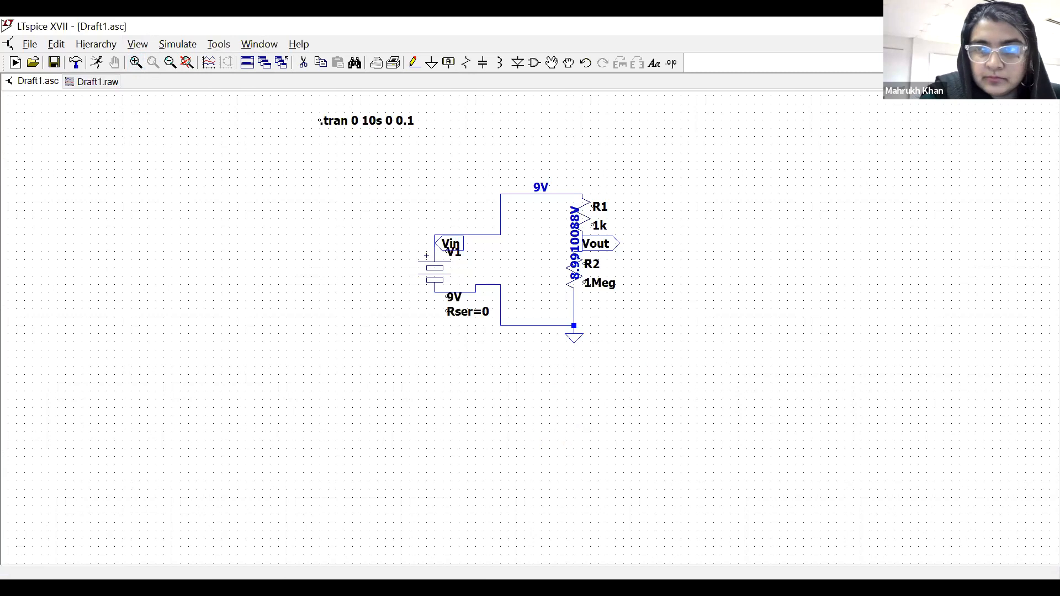
{"action": "left_click", "coordinate": [1039, 44]}
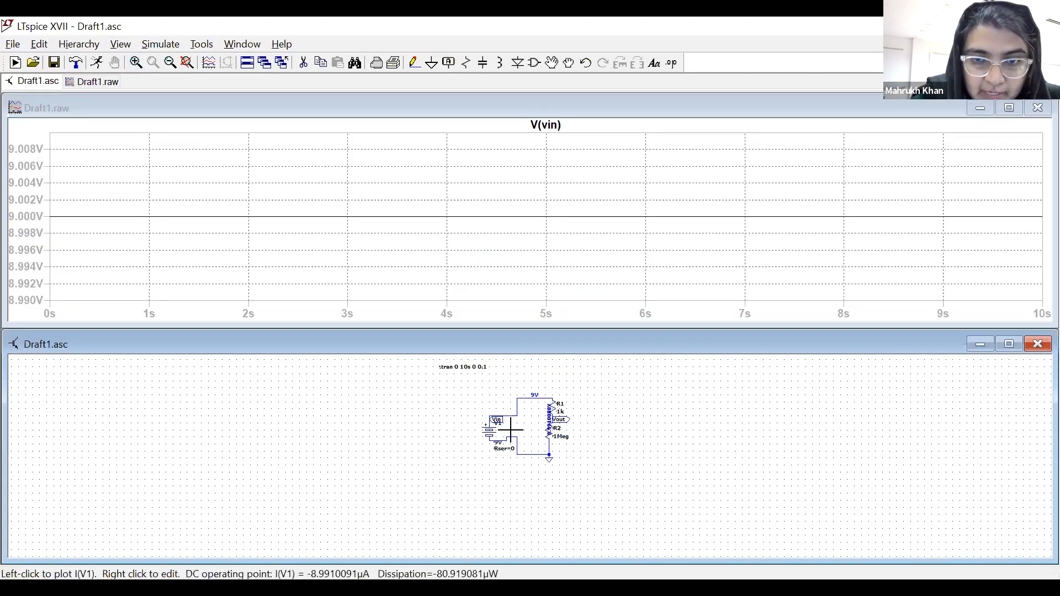
{"action": "left_click", "coordinate": [559, 415]}
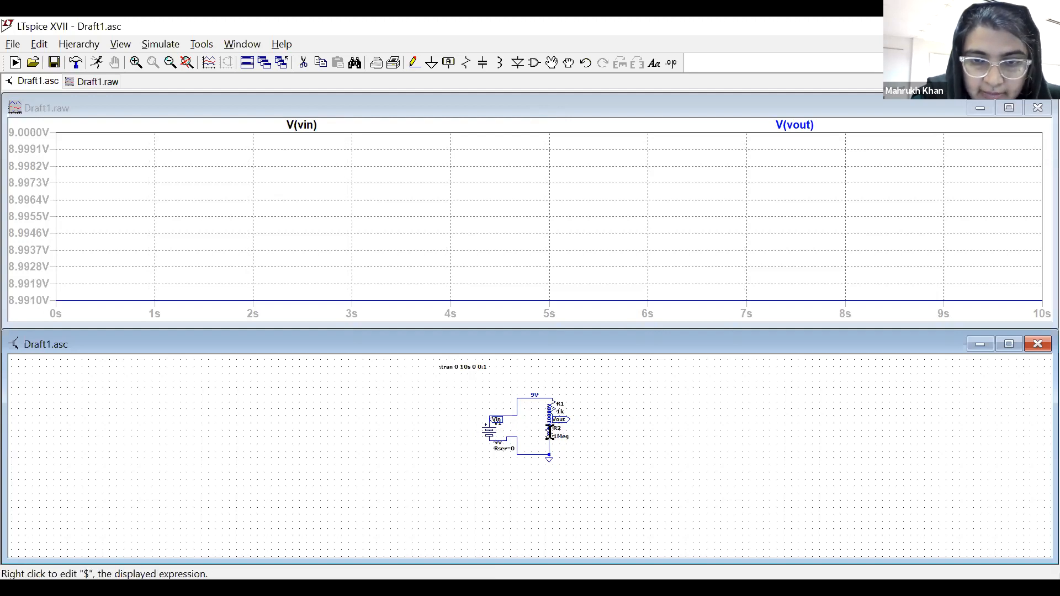
Add the current through source V1 and its power dissipation V(Vin)*I(V1) to the waveform plot.
{"action": "left_click", "coordinate": [496, 426]}
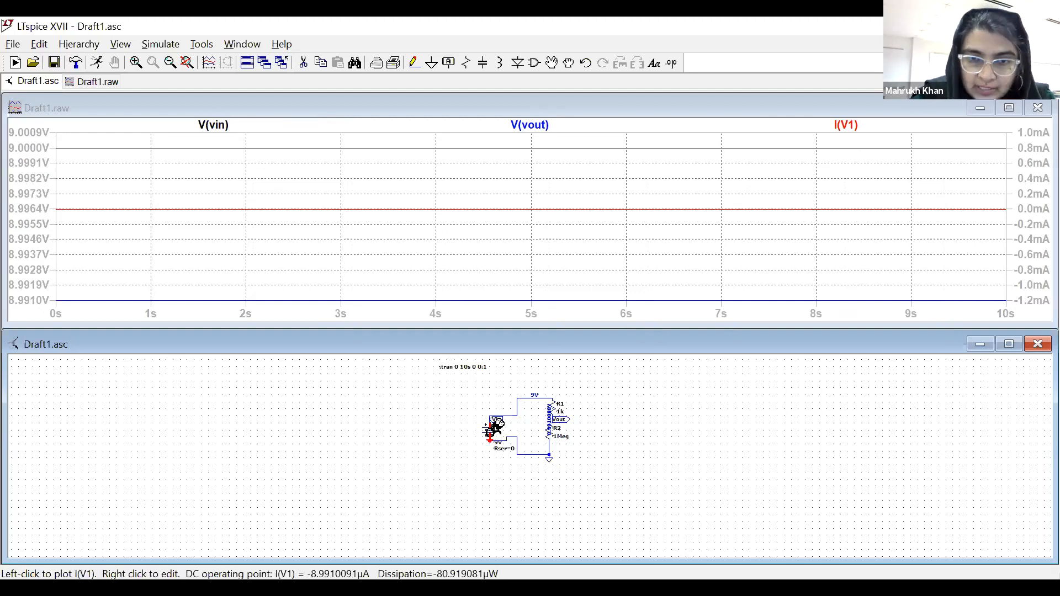
{"action": "right_click", "coordinate": [496, 426]}
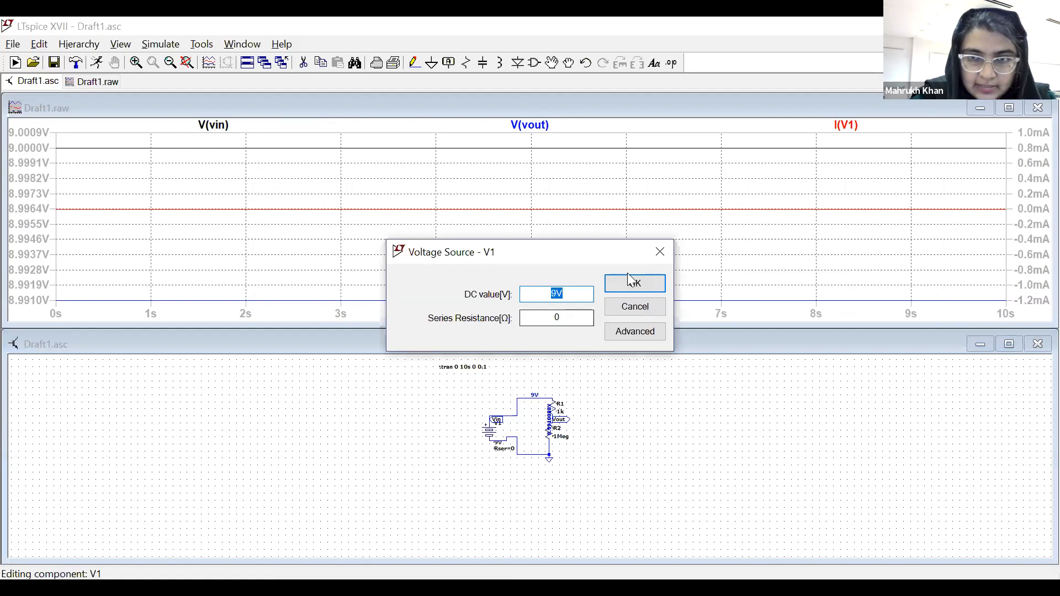
{"action": "left_click", "coordinate": [660, 253]}
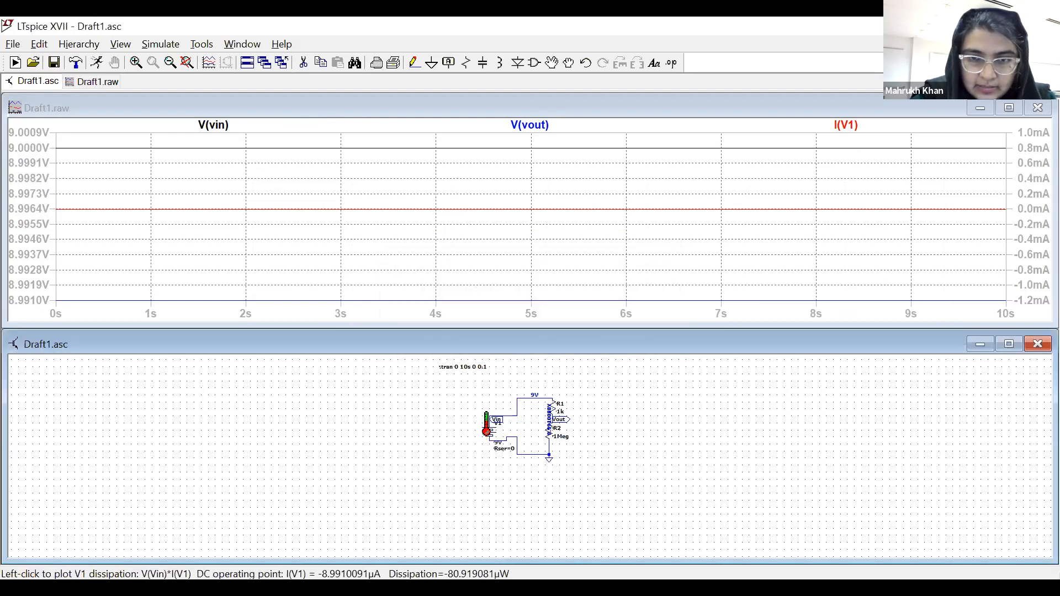
{"action": "left_click", "coordinate": [487, 430]}
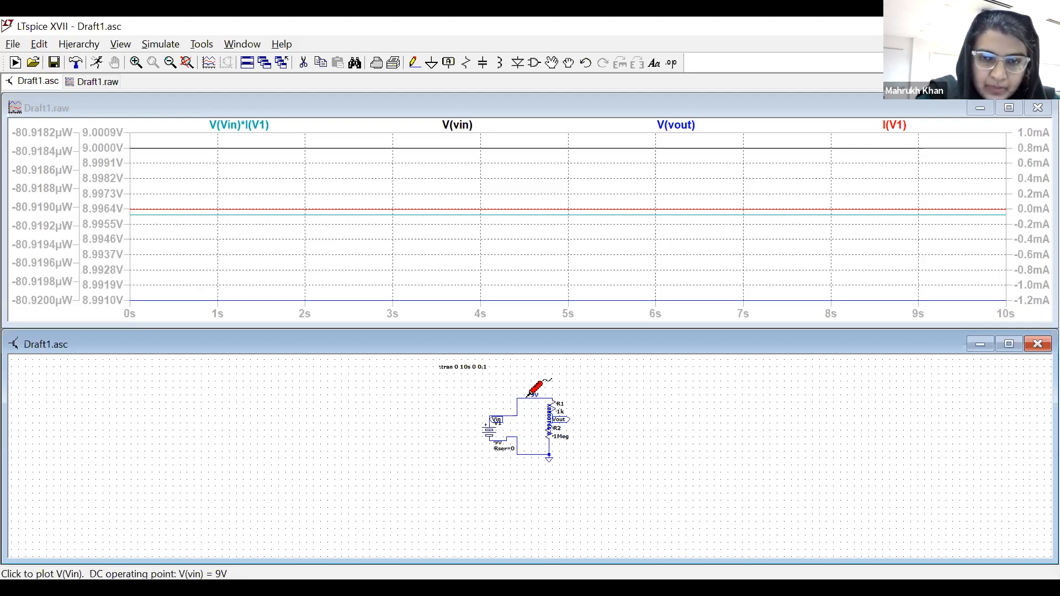
Close the waveform plot, rerun the transient simulation and plot only the Vin voltage.
{"action": "left_click", "coordinate": [1038, 108]}
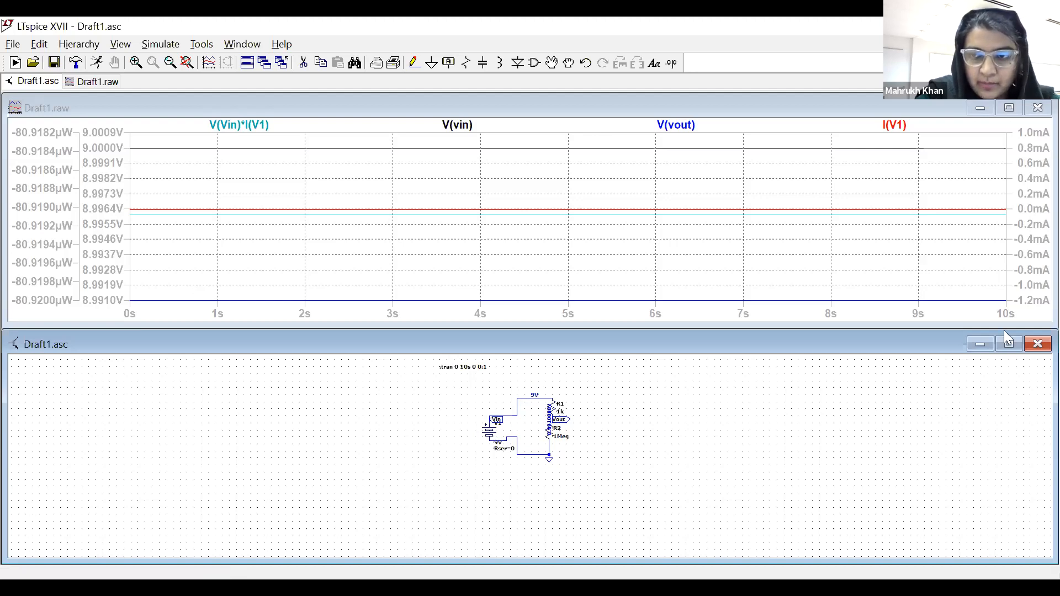
{"action": "left_click", "coordinate": [1009, 344]}
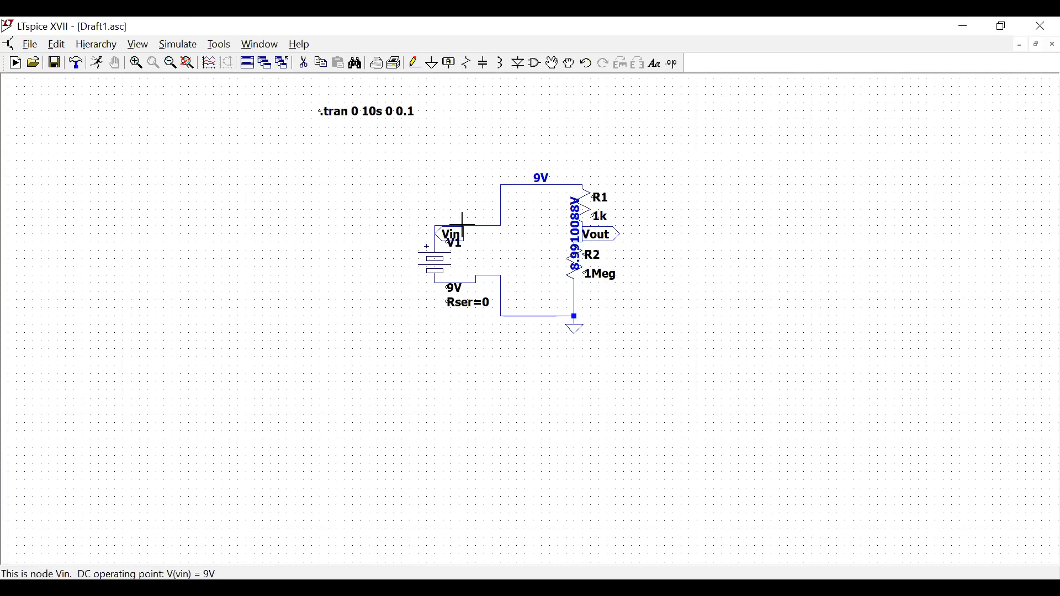
{"action": "left_click", "coordinate": [98, 63]}
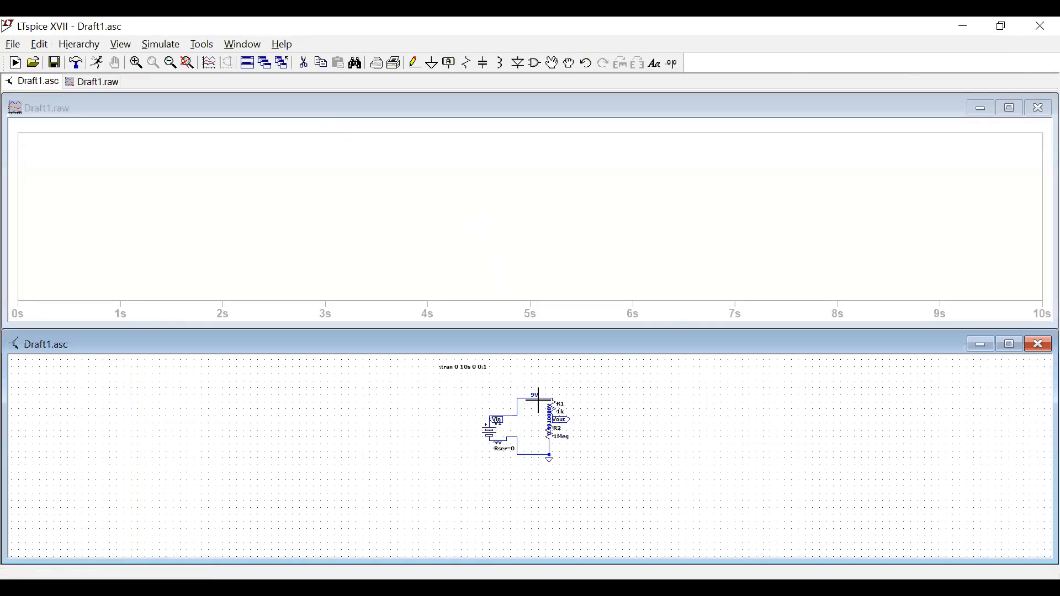
{"action": "left_click", "coordinate": [547, 396]}
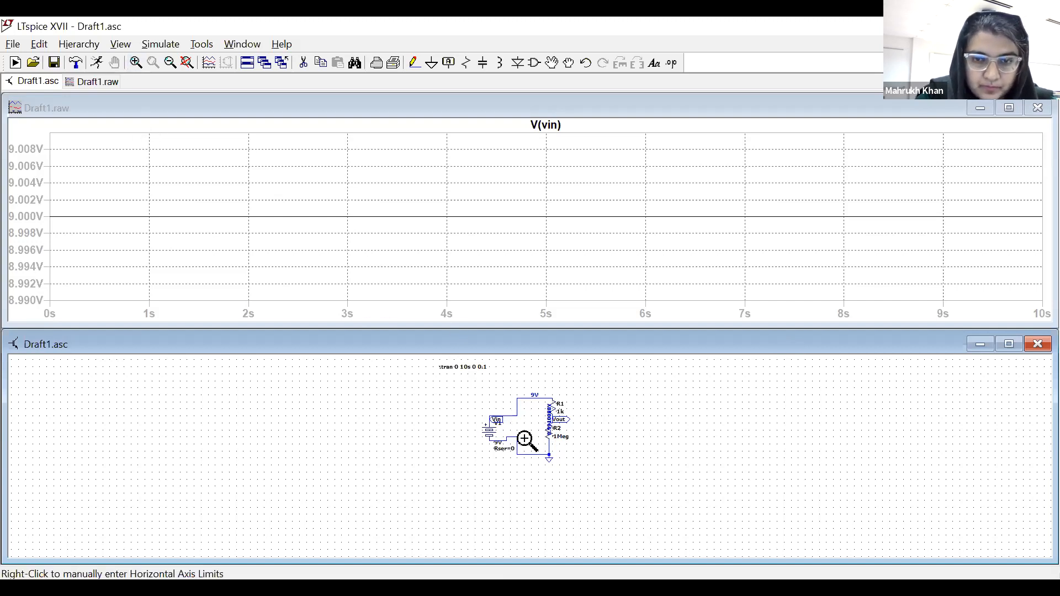
{"action": "scroll", "coordinate": [542, 457], "scroll_direction": "up", "scroll_amount": 3}
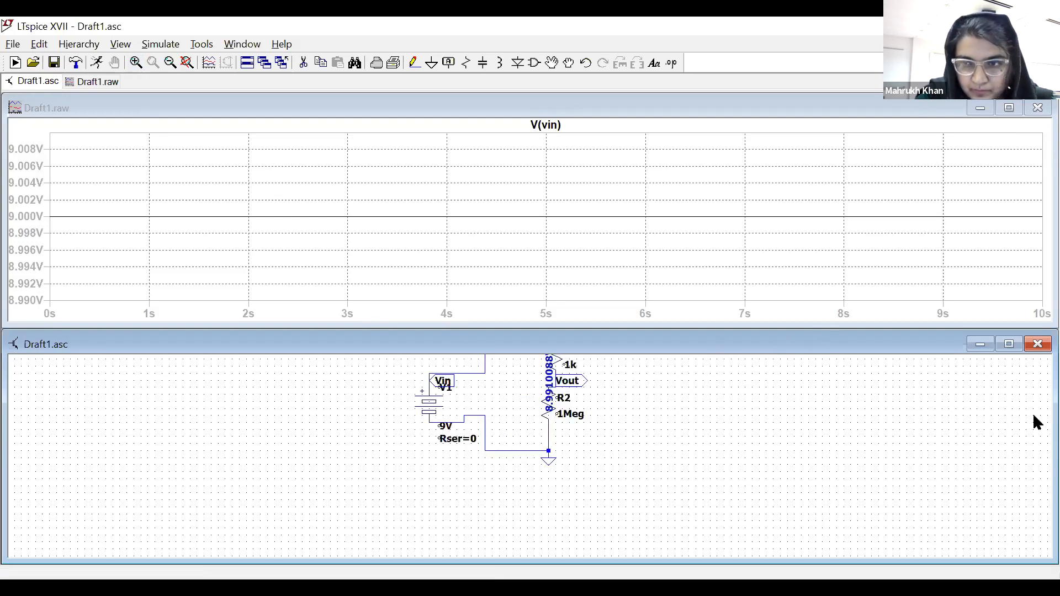
{"action": "left_click_drag", "start_coordinate": [994, 416], "coordinate": [599, 422]}
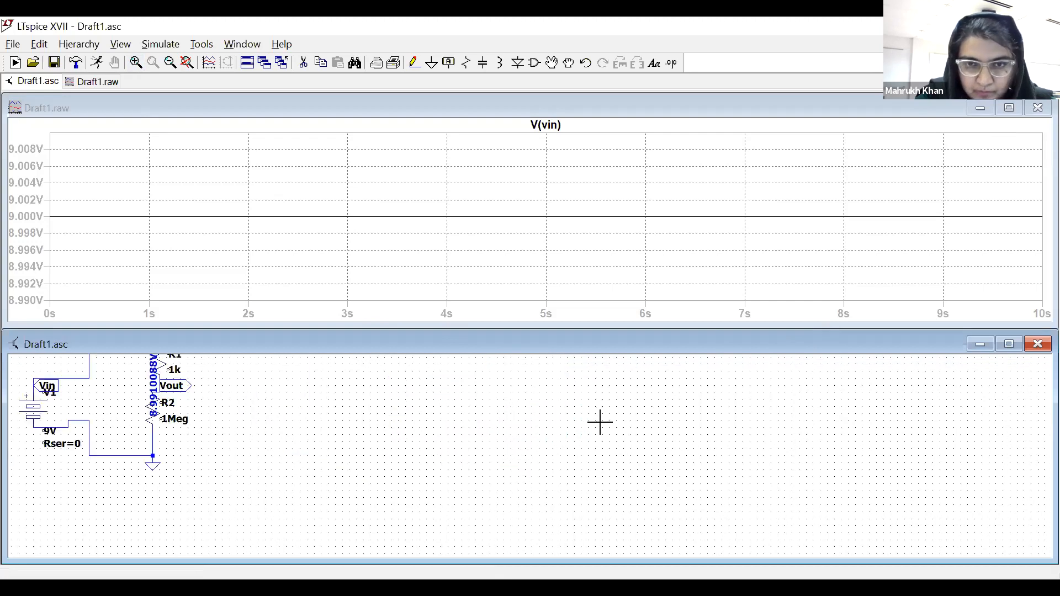
{"action": "left_click_drag", "start_coordinate": [102, 412], "coordinate": [459, 490]}
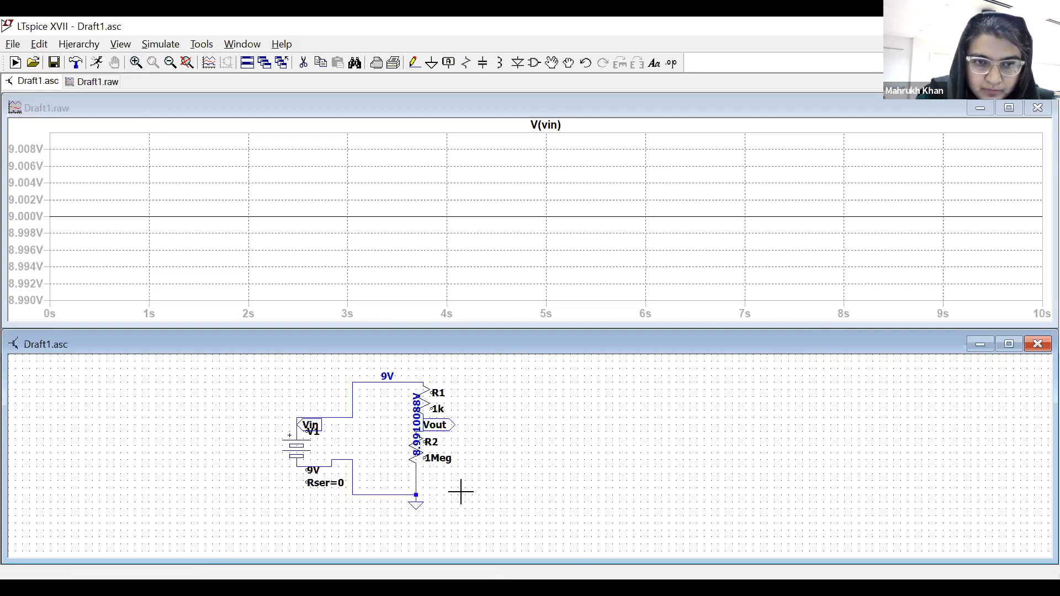